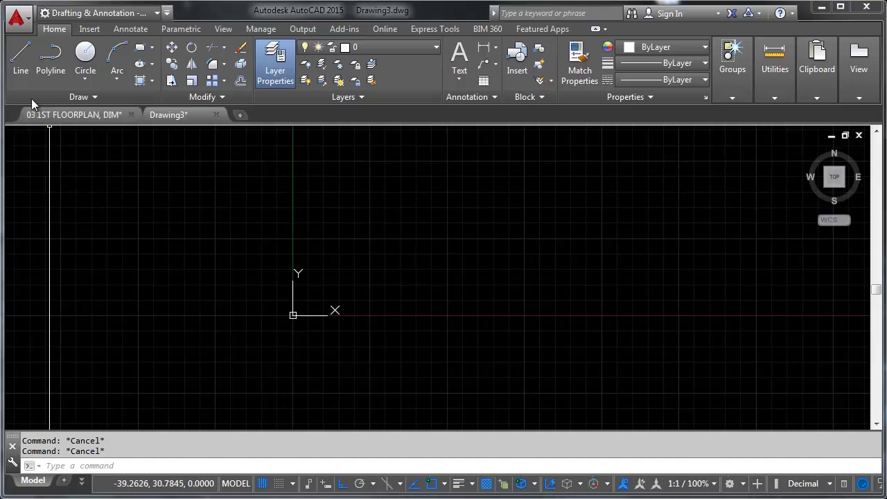
Draw a single gently rising line above and to the right of the origin, with ortho mode turned off.
left_click(21, 57)
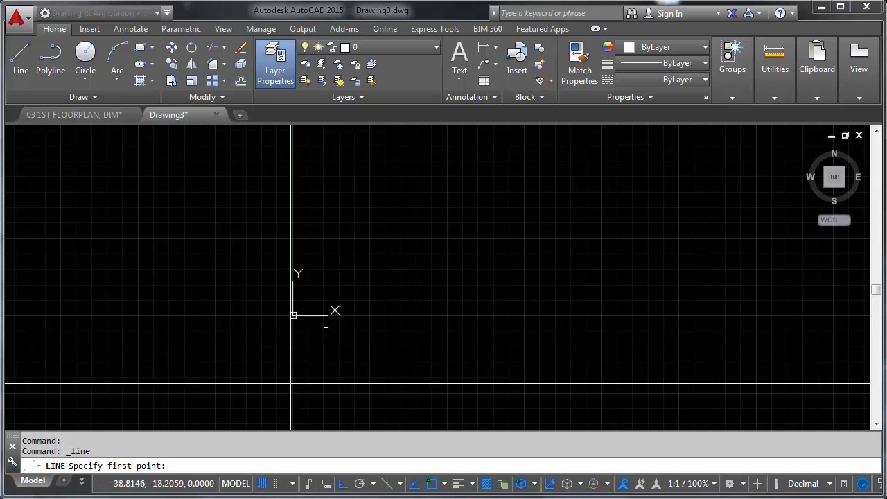
left_click(327, 232)
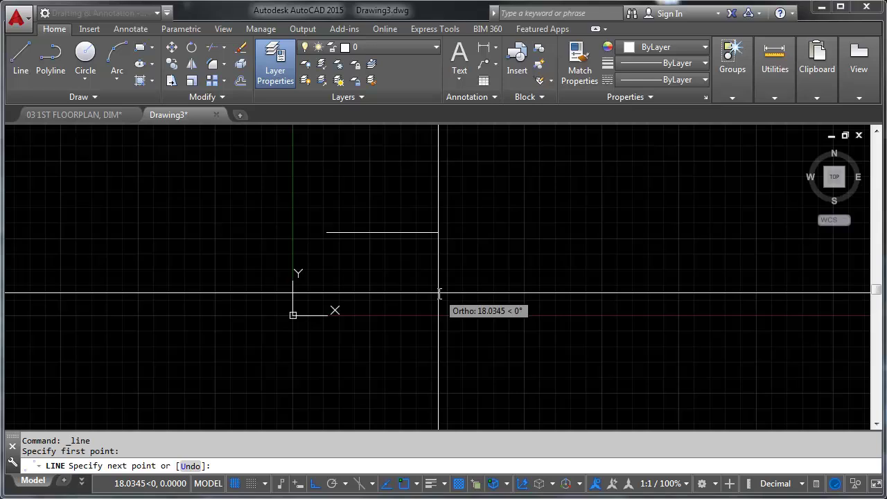
key("F8")
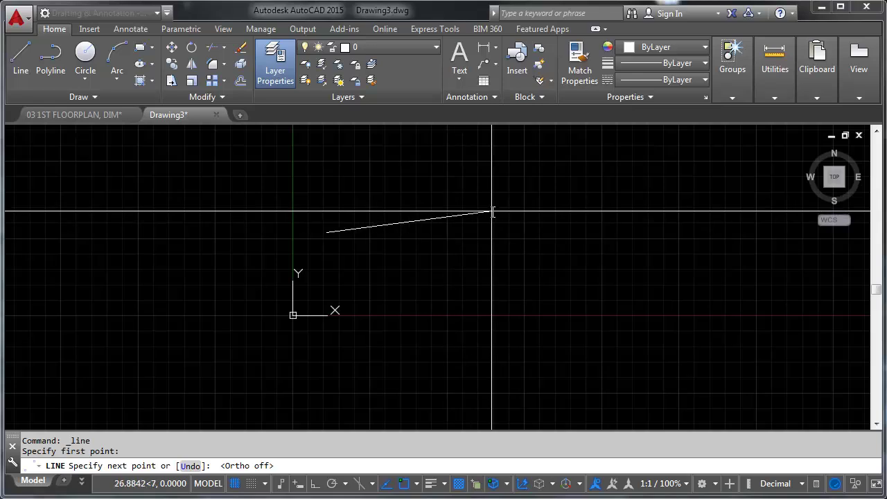
left_click(536, 211)
key("Return")
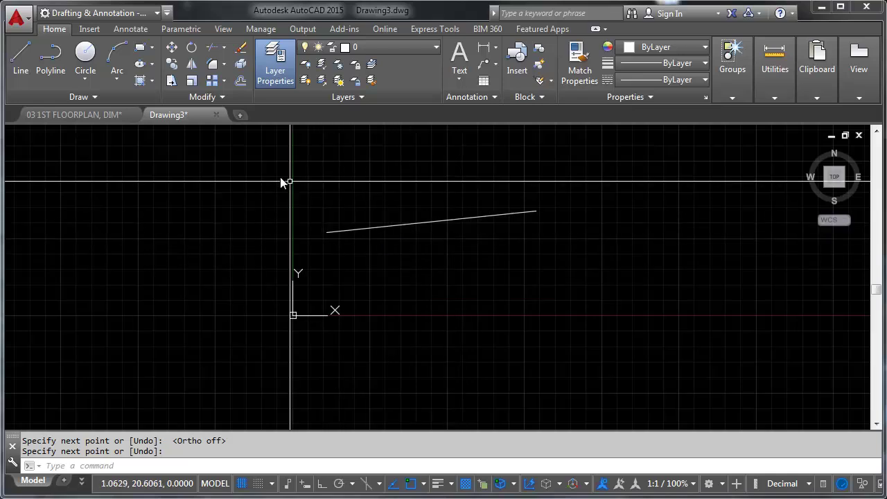
Turn ortho mode on and draw a 10-unit horizontal line below the sloped line.
left_click(25, 64)
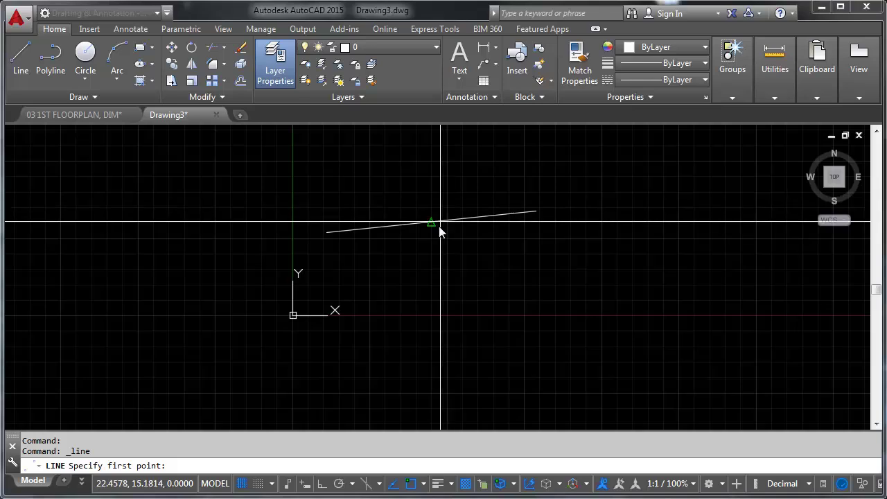
left_click(322, 484)
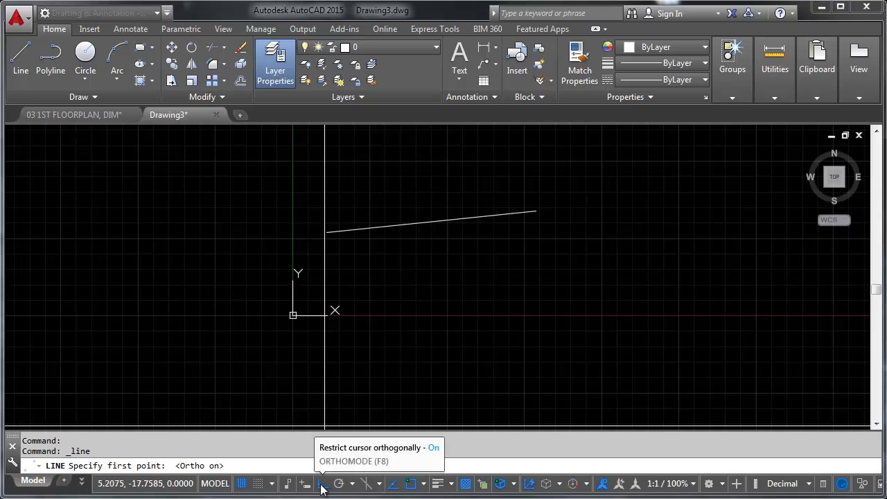
left_click(368, 273)
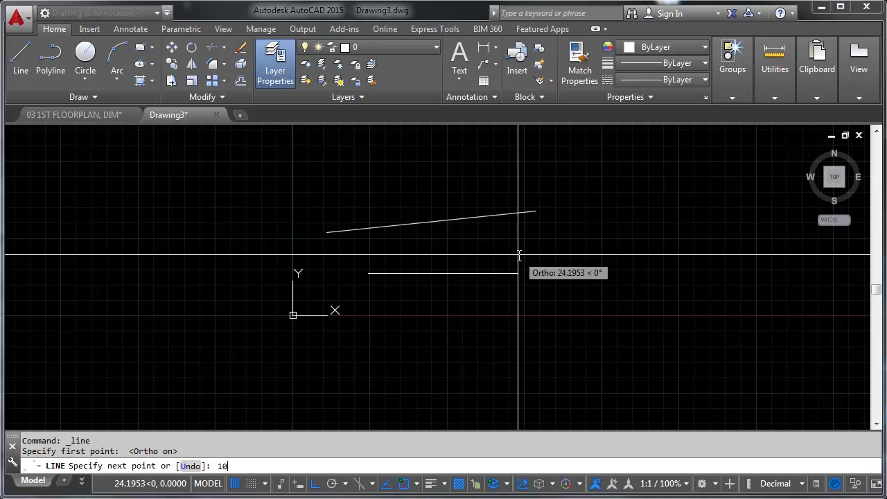
key("Return")
key("Escape")
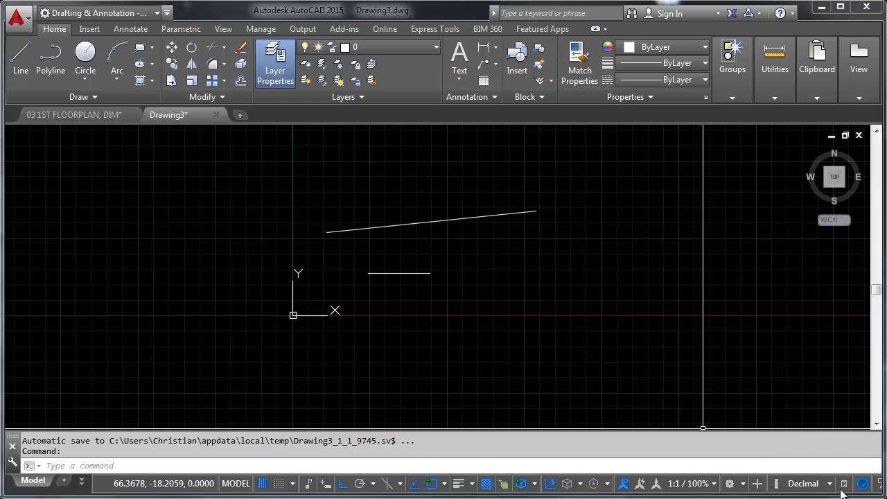
Change the drawing's unit display to Architectural and leave the short horizontal line unselected.
left_click(829, 485)
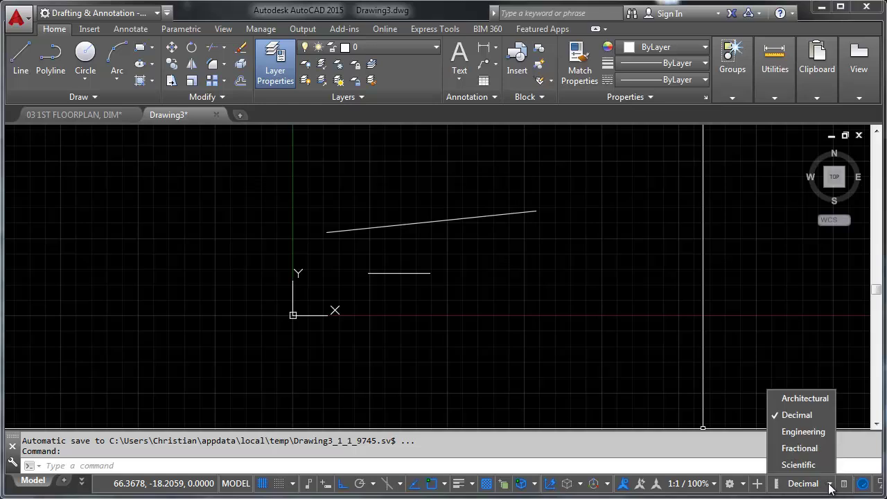
left_click(804, 399)
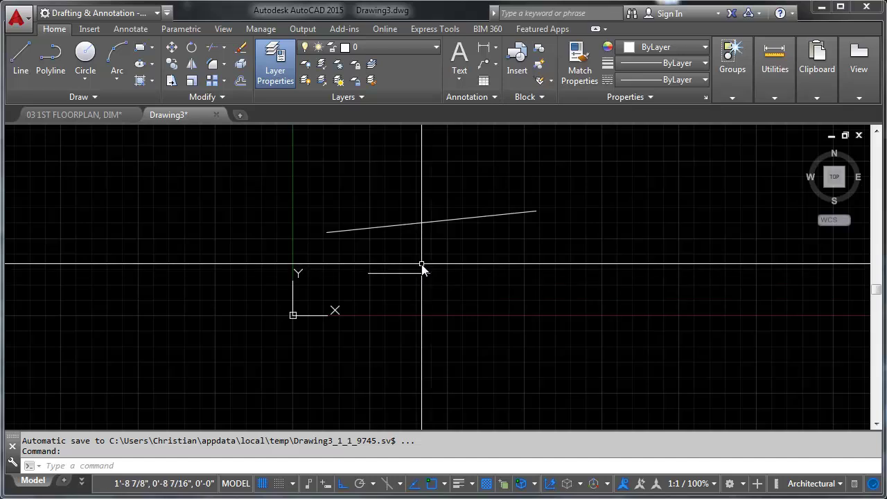
left_click(407, 260)
left_click(392, 284)
key("Escape")
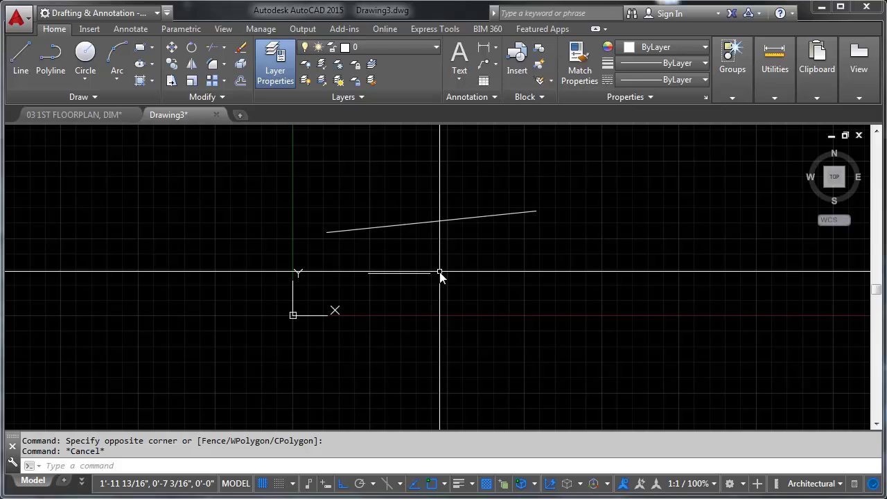
Draw a second, longer horizontal line to the right of the short one, in line with it.
left_click(19, 55)
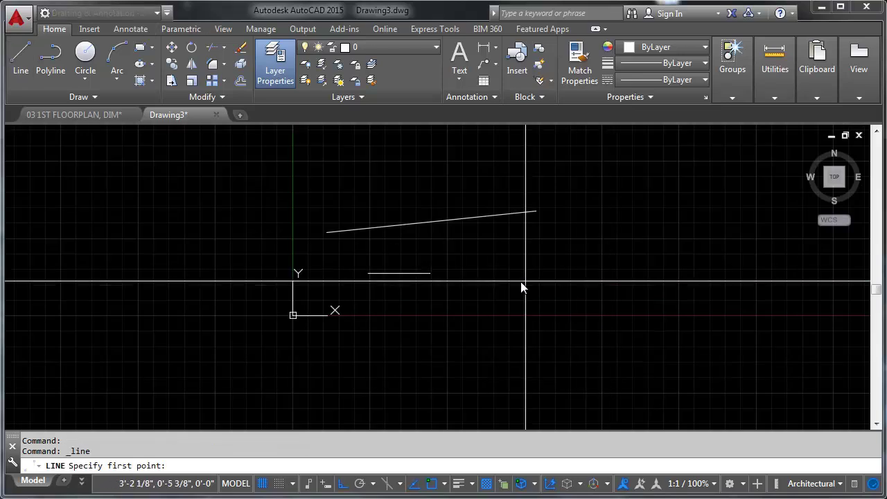
left_click(493, 273)
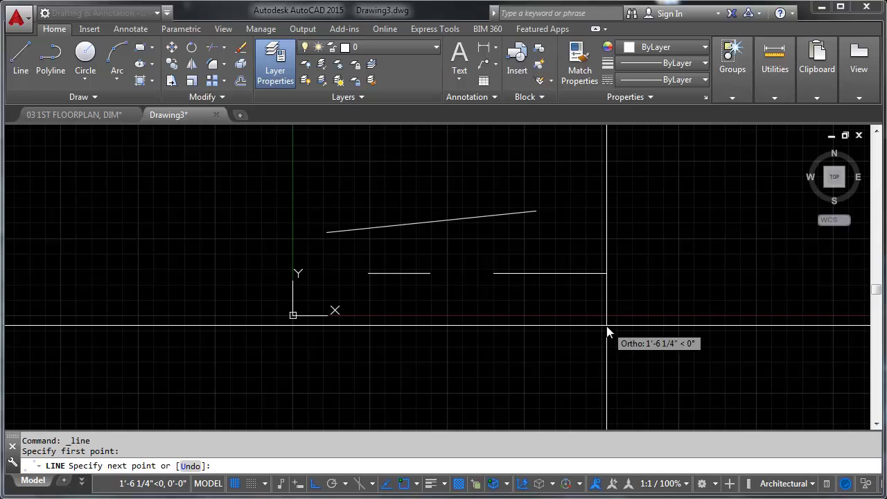
key("Return")
key("Return")
Highlight the two horizontal lines and the sloped line for comparison, and clear the selection.
left_click(553, 252)
left_click(442, 293)
left_click(425, 263)
left_click(381, 293)
left_click(503, 203)
left_click(442, 305)
key("Escape")
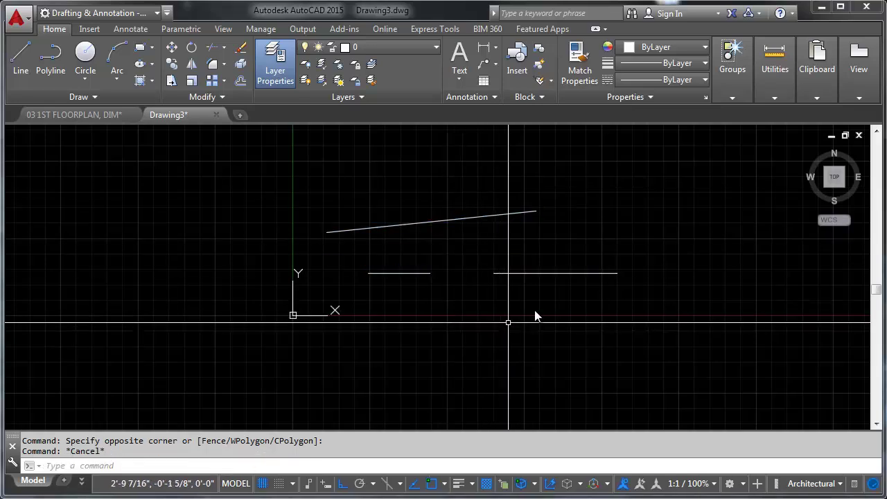
Draw a zigzag of four connected line segments starting at 0,0 with ortho mode off, running to the right.
left_click(21, 59)
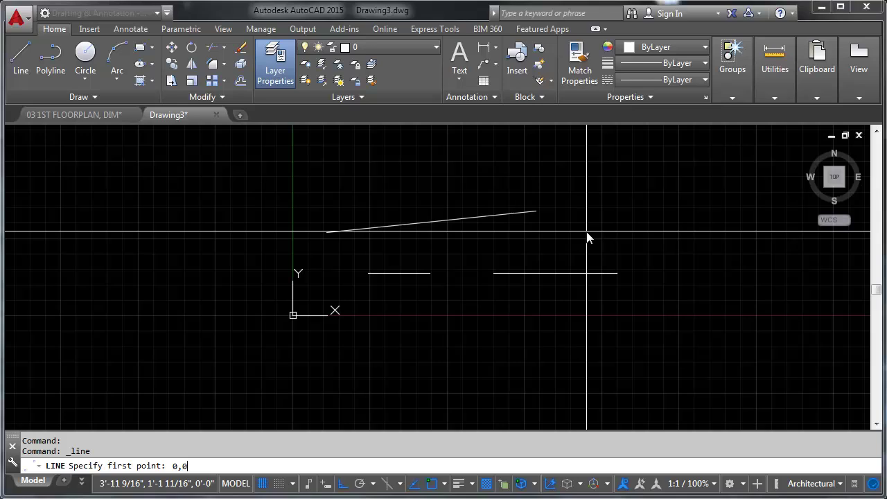
key("Return")
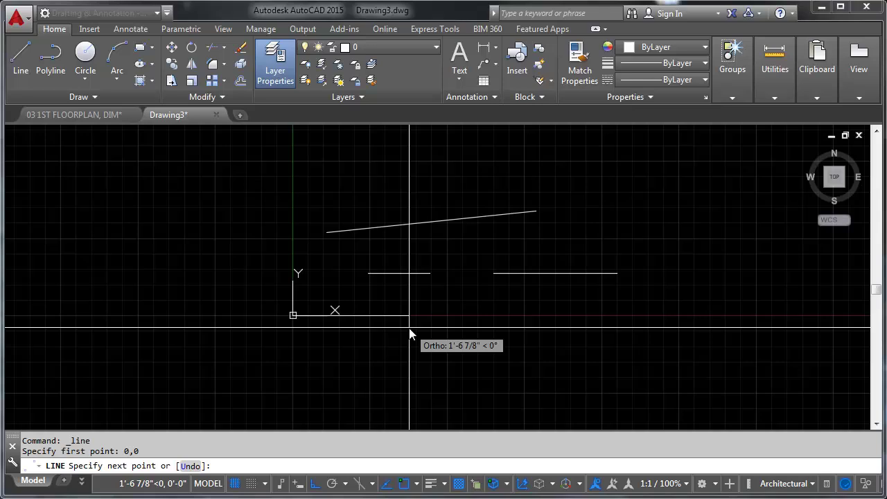
key("F8")
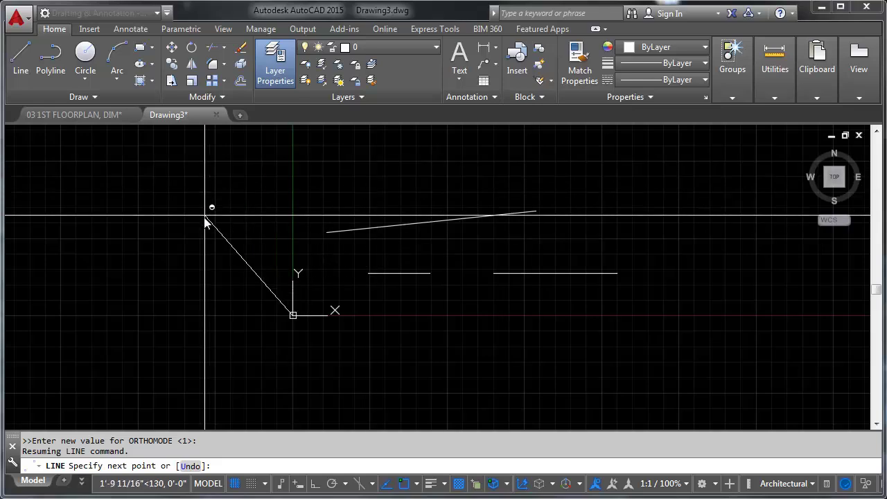
left_click(425, 362)
left_click(523, 323)
left_click(592, 373)
left_click(687, 298)
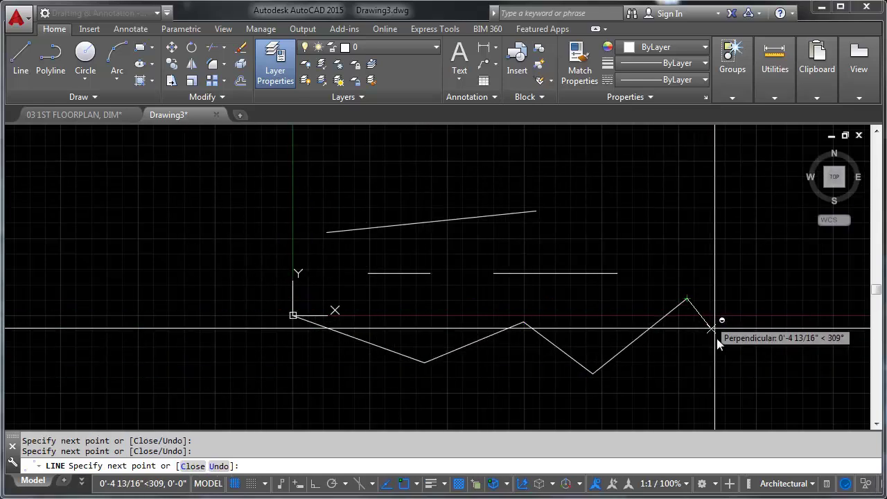
key("Return")
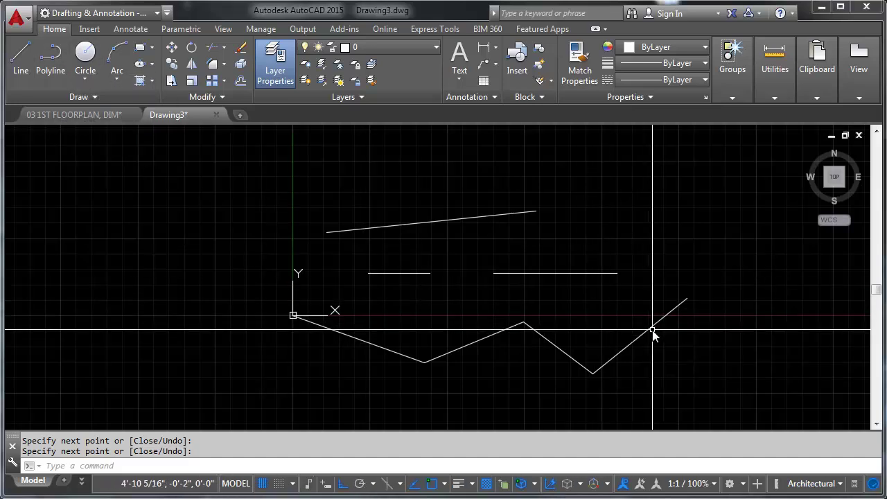
Draw a similar four-segment zigzag as a polyline to the right of the line zigzag, with ortho mode off.
left_click(57, 58)
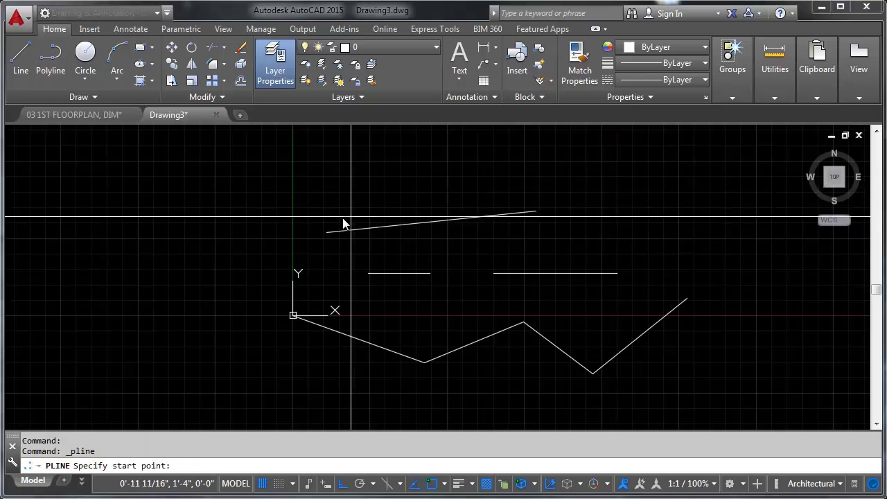
mouse_move(548, 272)
middle_mouse_down()
mouse_move(360, 256)
mouse_move(289, 267)
middle_mouse_up()
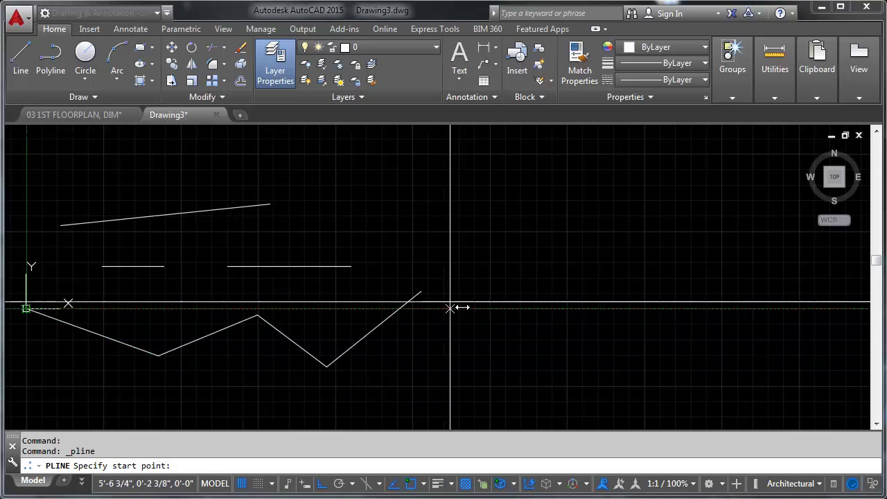
left_click(489, 299)
key("F8")
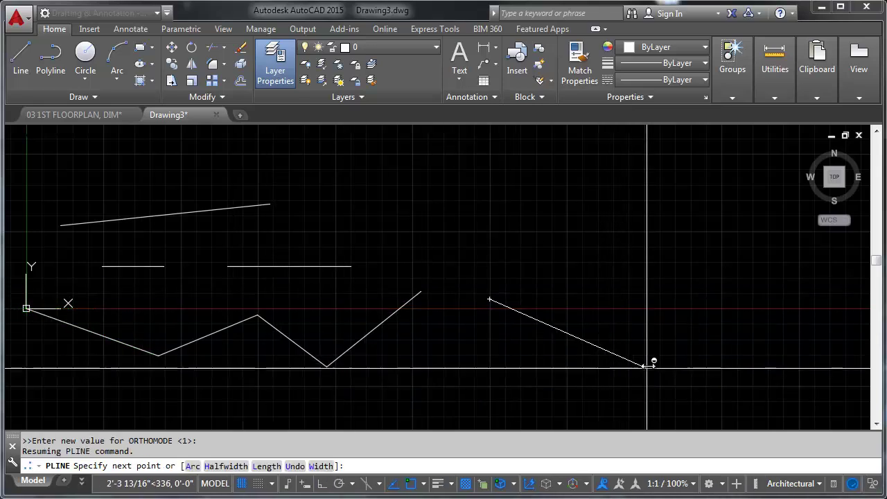
left_click(632, 353)
left_click(719, 308)
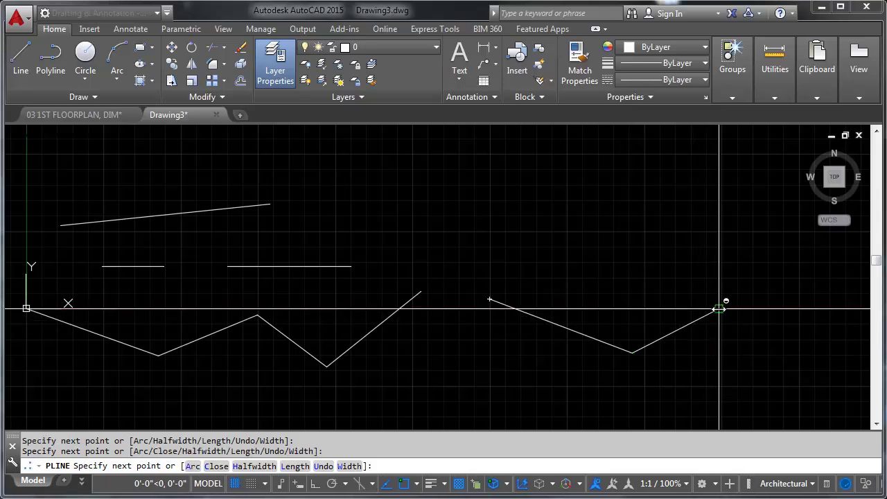
left_click(784, 354)
left_click(842, 270)
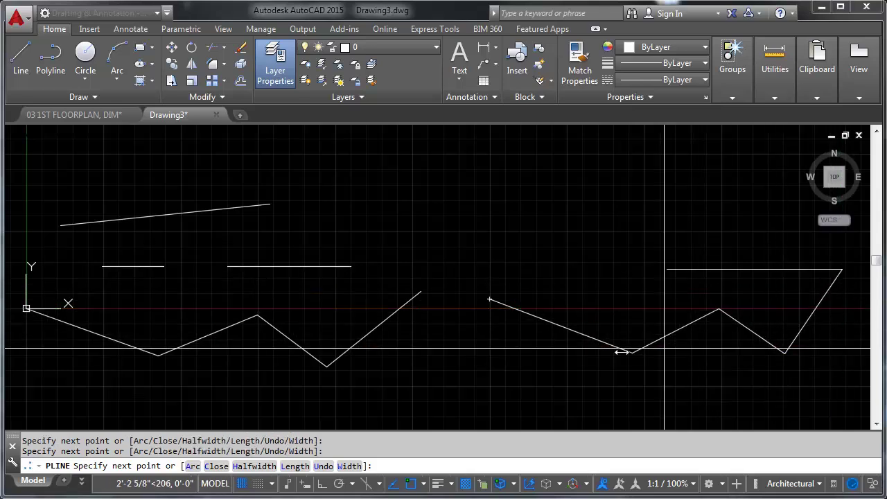
key("Return")
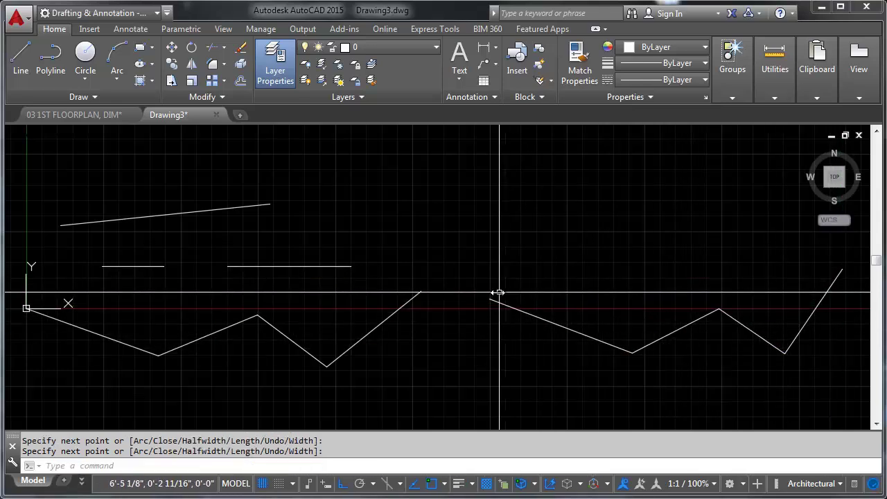
Compare how one segment of the line zigzag and the whole polyline zigzag select, clearing the selection each time.
left_click(394, 323)
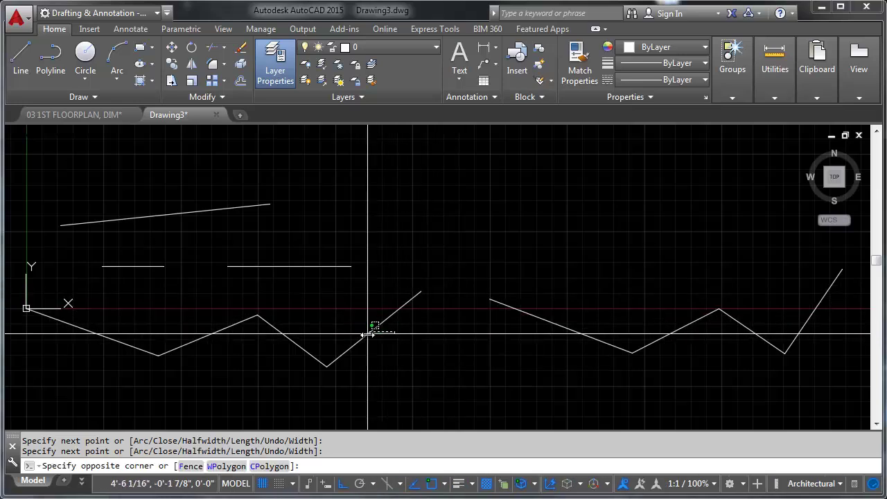
key("Escape")
key("Escape")
left_click(352, 341)
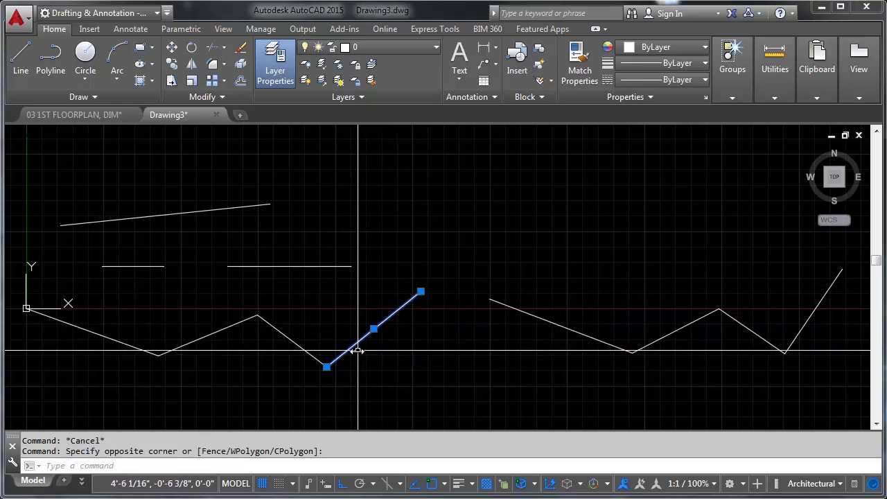
key("Escape")
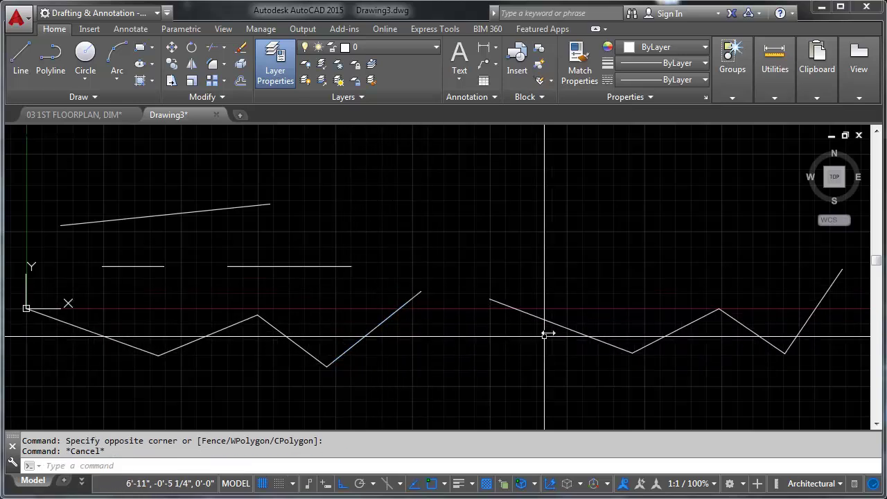
left_click(580, 324)
left_click(553, 344)
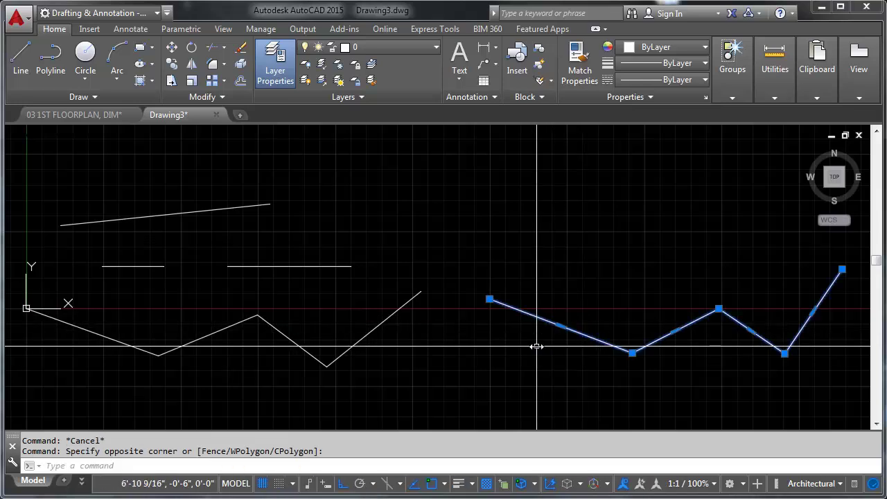
middle_click_drag(679, 327, 557, 339)
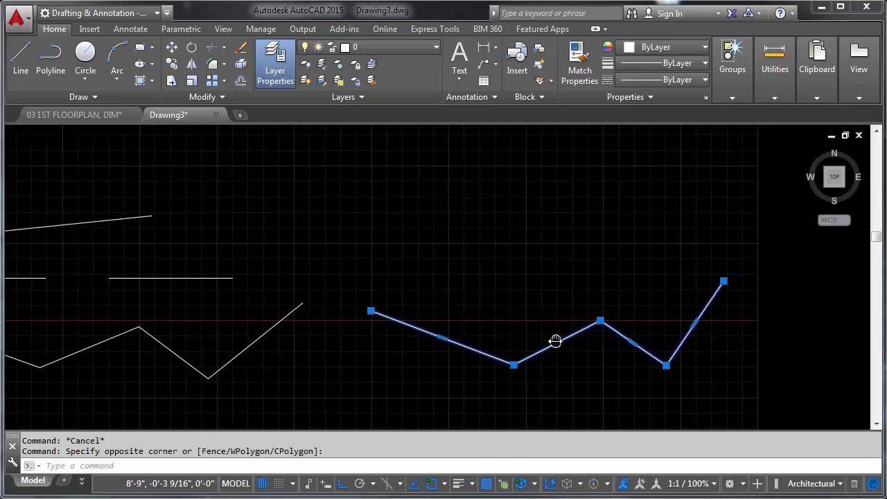
key("Escape")
Draw an open five-segment polyline with right-angled corners above the polyline zigzag, and check that it selects as one object.
left_click(54, 80)
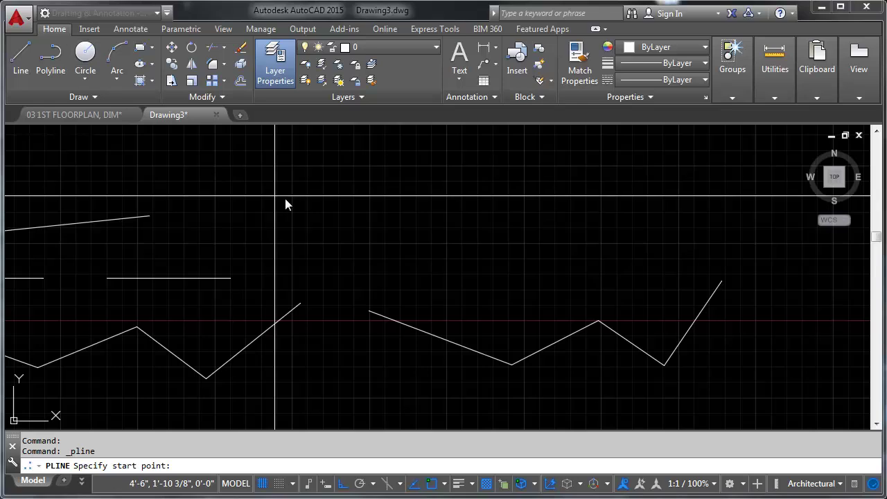
left_click(346, 253)
left_click(437, 253)
left_click(437, 178)
left_click(328, 178)
left_click(329, 283)
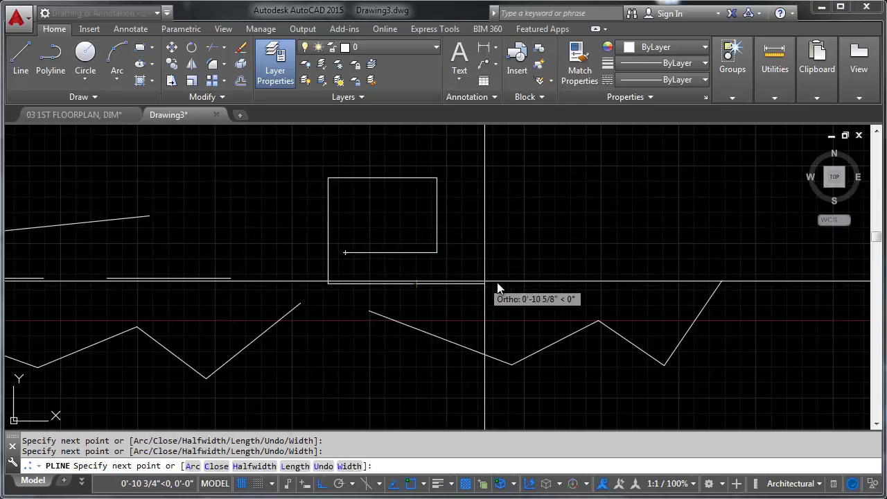
left_click(417, 283)
key("Return")
left_click(436, 226)
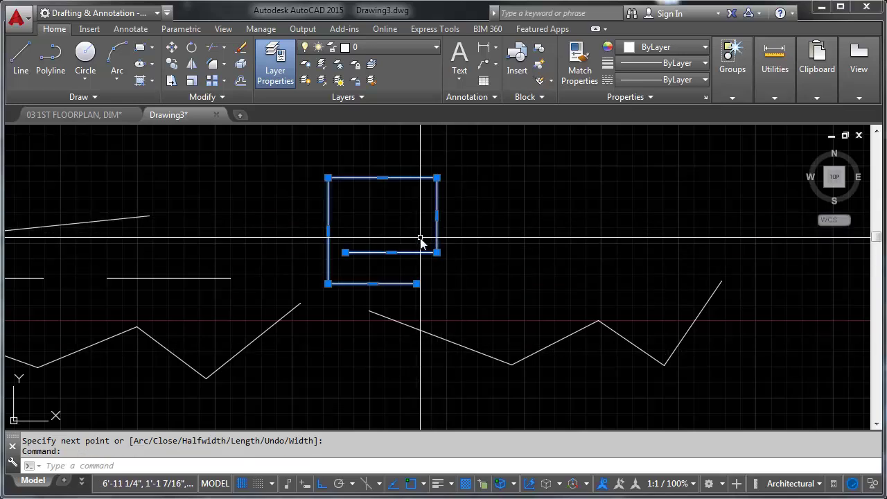
key("Escape")
mouse_move(264, 271)
middle_mouse_down()
mouse_move(433, 246)
mouse_move(448, 275)
middle_mouse_up()
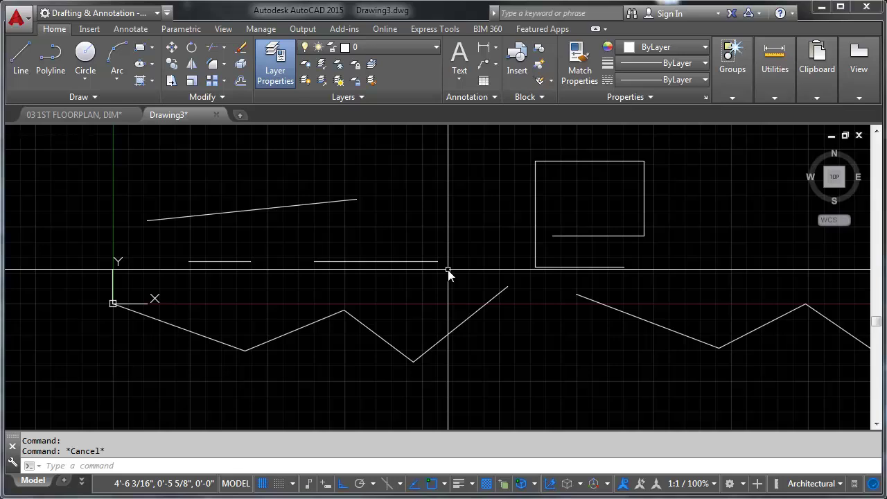
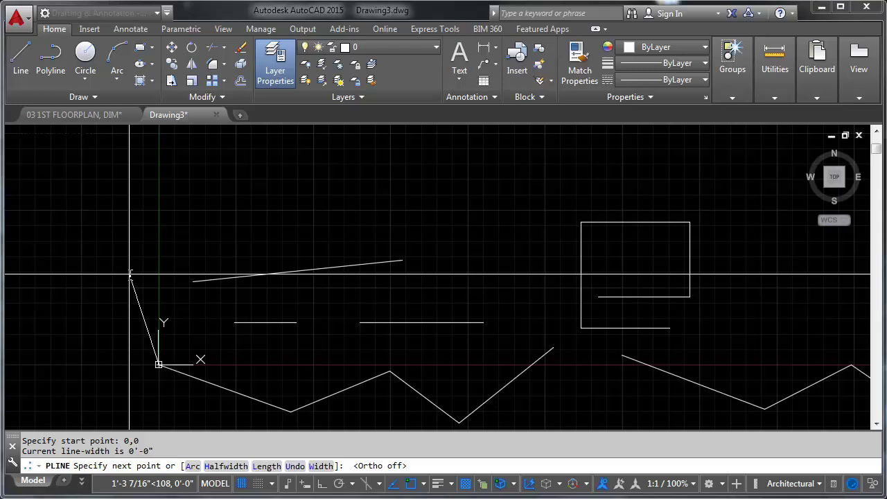
Switch the polyline started at 0,0 to arc mode and draw its first arc through a second point, curving up and over to the right.
type("a")
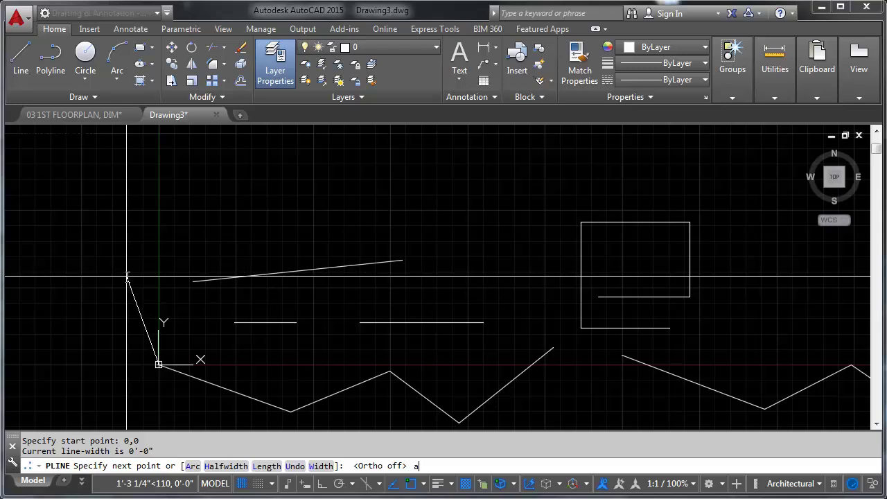
key("Return")
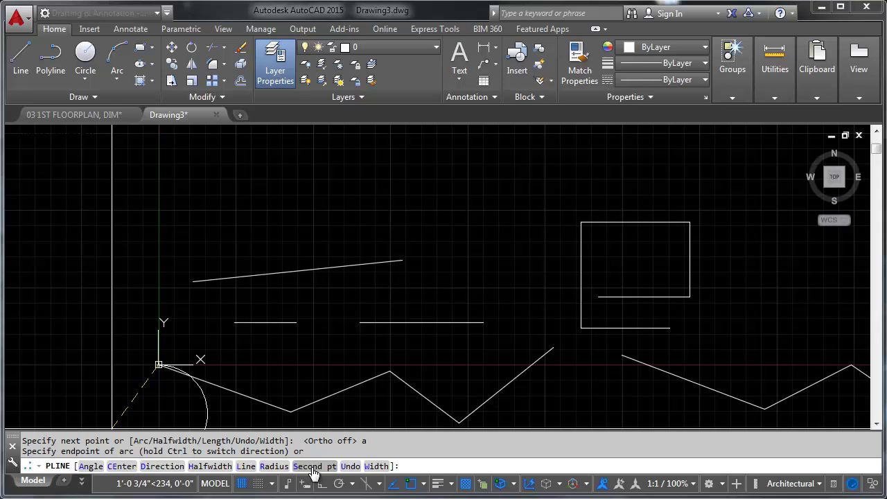
type("s")
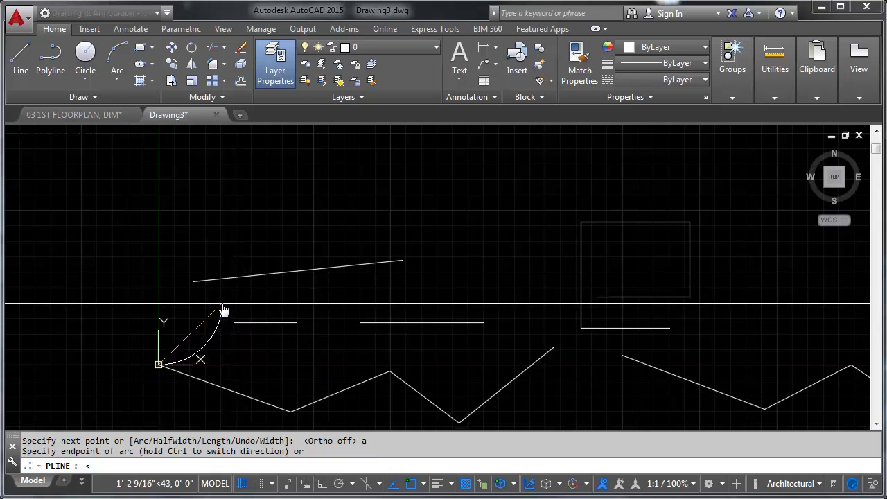
key("Return")
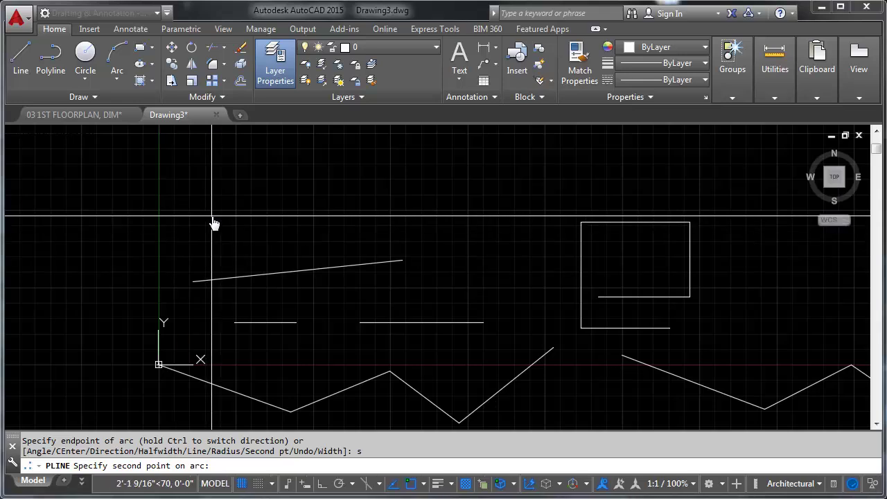
left_click(212, 211)
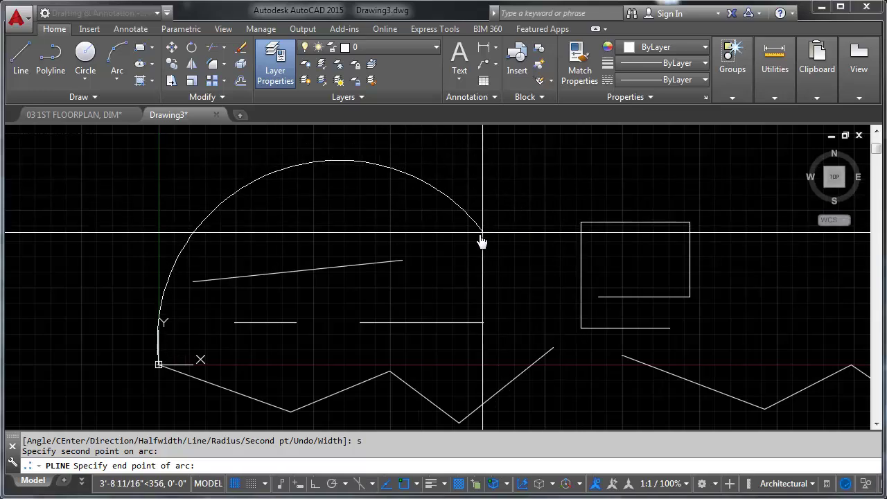
left_click(316, 189)
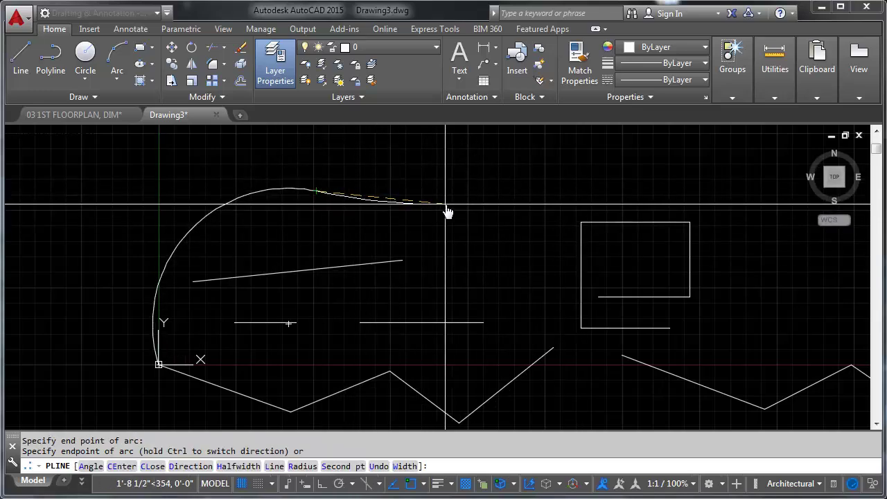
Add a second arc to the polyline, bulging to the right and ending above the first arc.
scroll(447, 211, "down", 5)
scroll(377, 283, "up", 2)
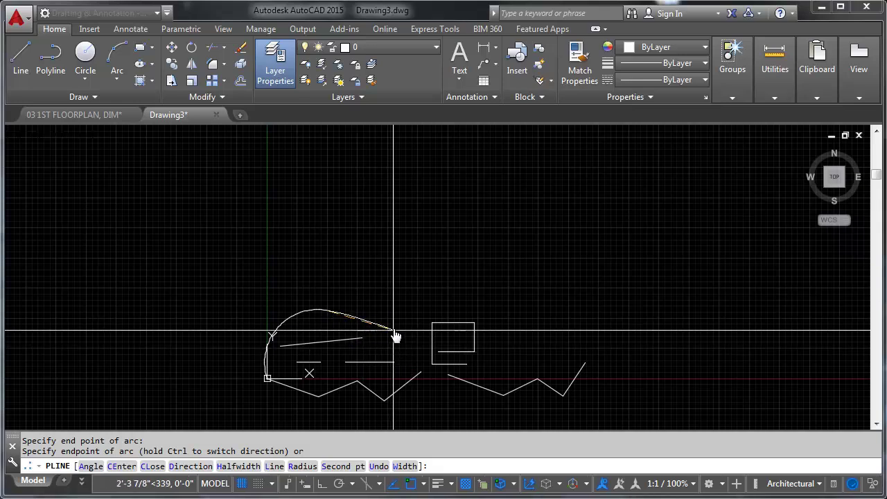
left_click(330, 310)
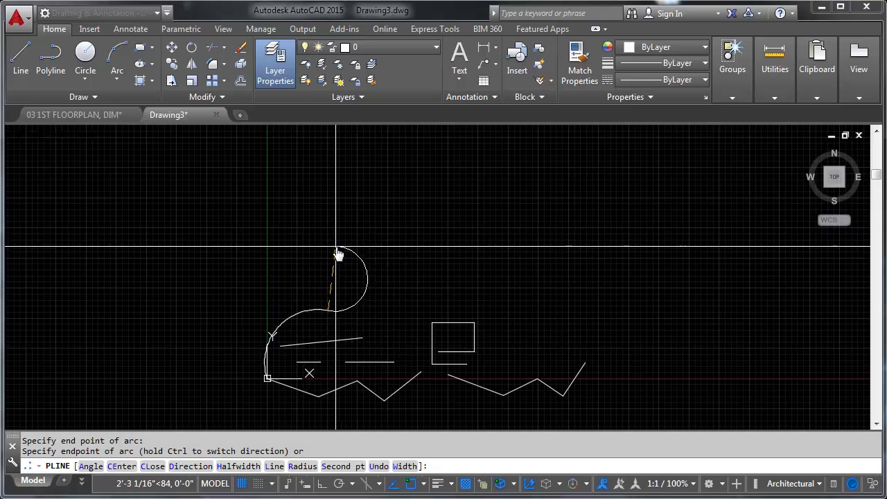
left_click(364, 235)
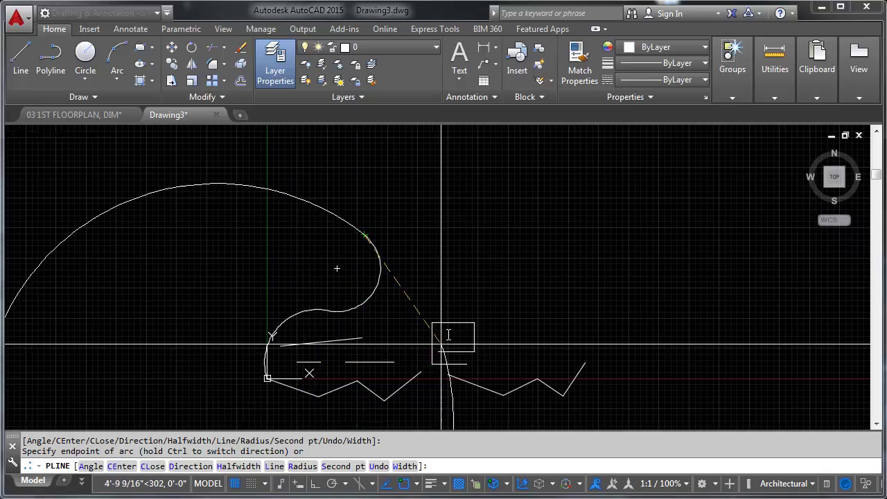
Continue the polyline with four right-angled line segments in ortho mode, finish it, and check that the arcs and lines select as one object.
type("l")
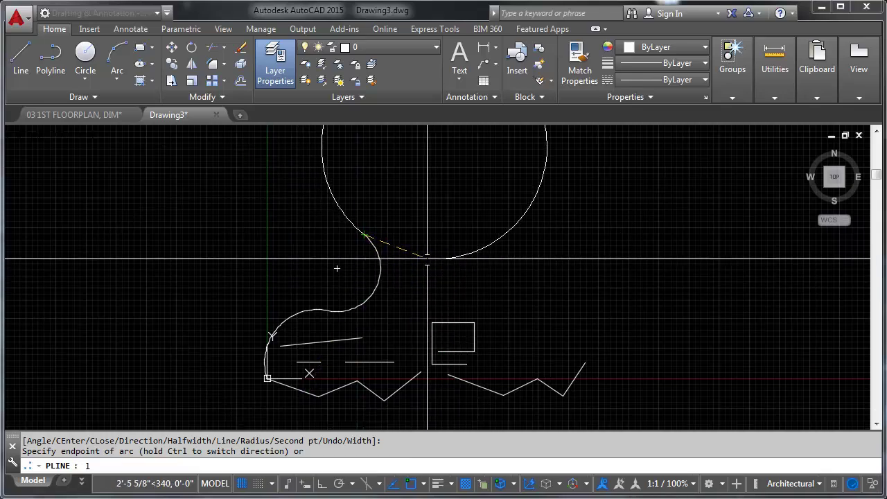
key("Return")
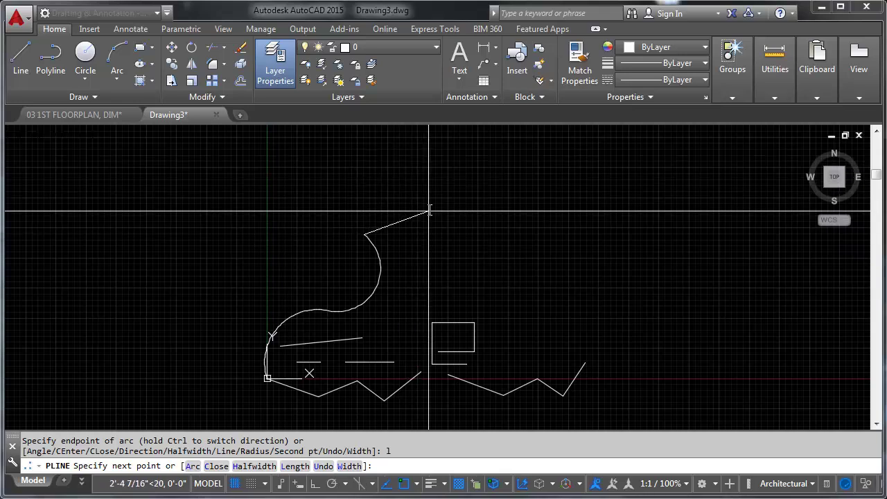
key("F8")
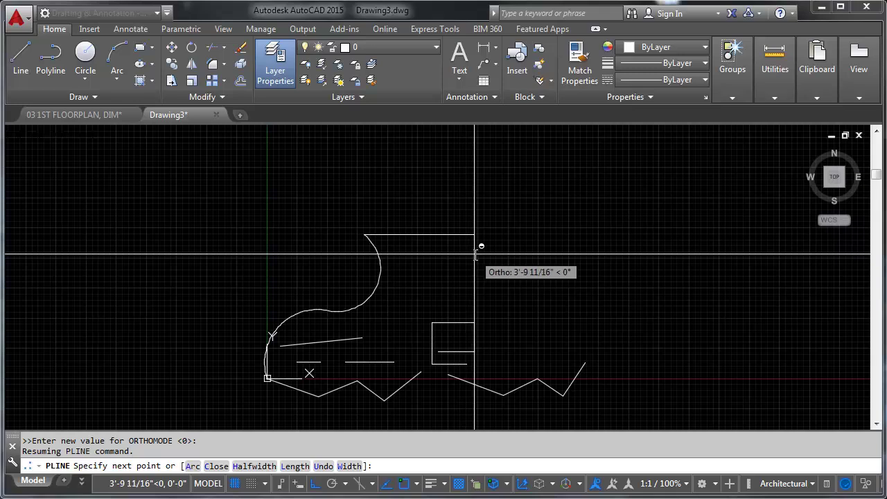
left_click(477, 250)
left_click(477, 186)
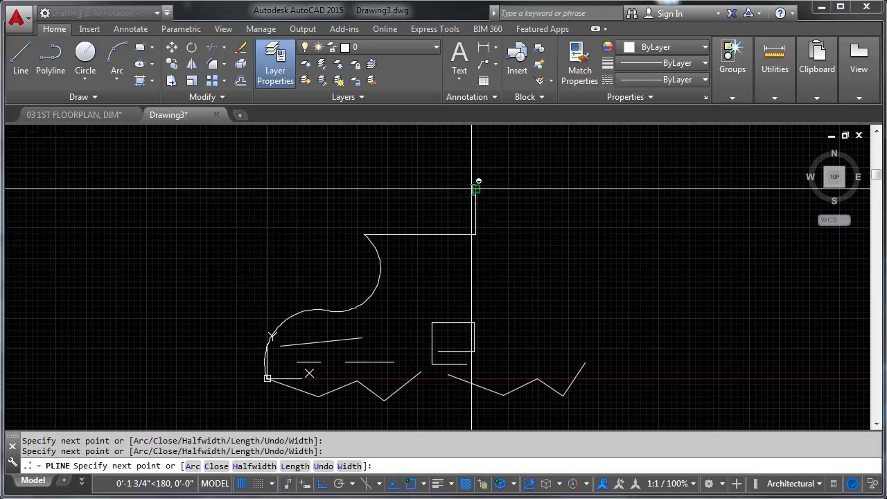
left_click(529, 188)
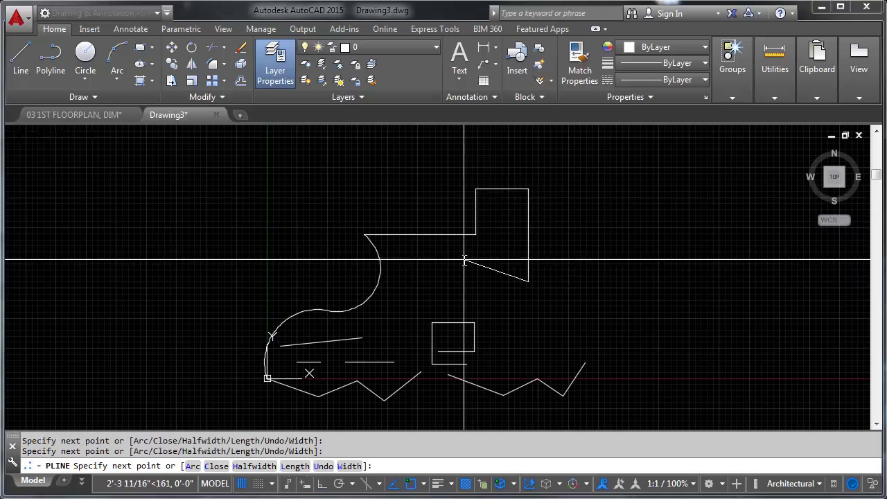
key("Return")
left_click(486, 207)
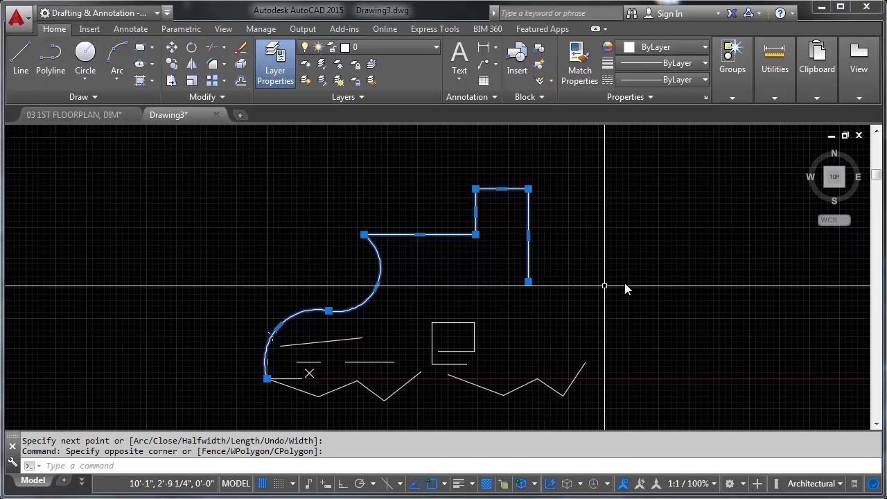
key("Escape")
Draw a center-radius circle with a radius of 3.125 in the empty area right of the polylines.
middle_click_drag(562, 271, 426, 240)
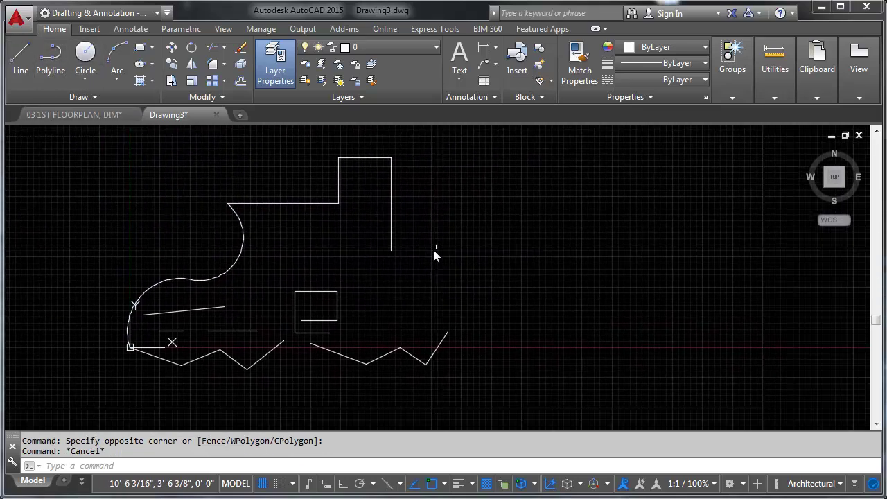
left_click(80, 80)
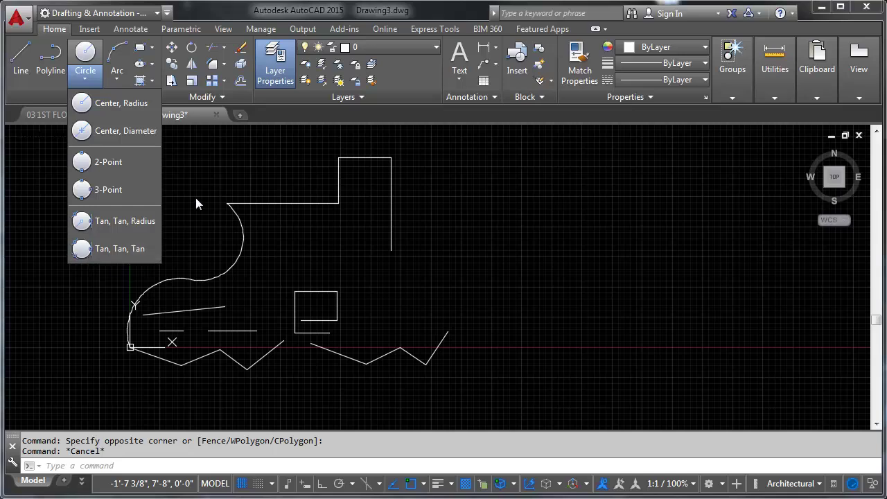
left_click(103, 104)
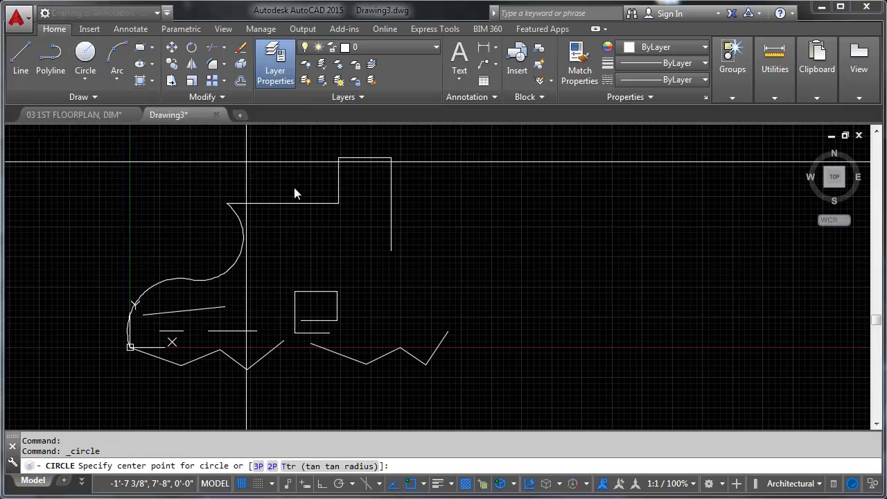
left_click(495, 262)
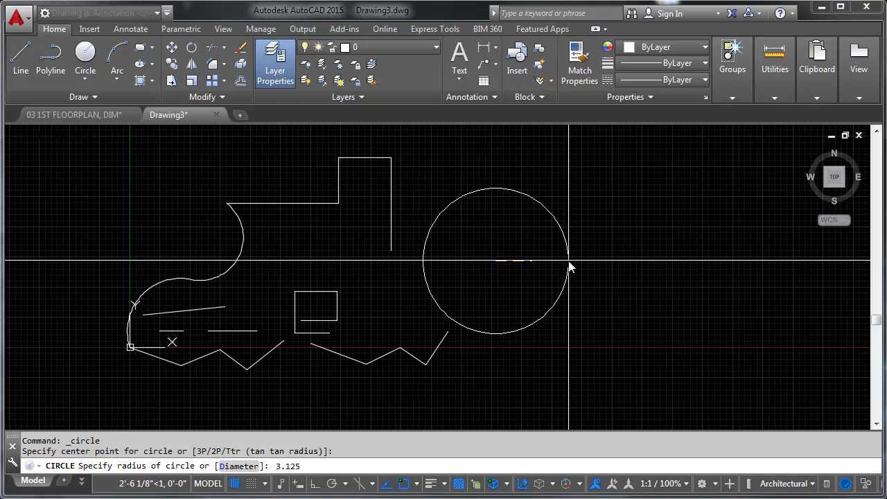
key("Return")
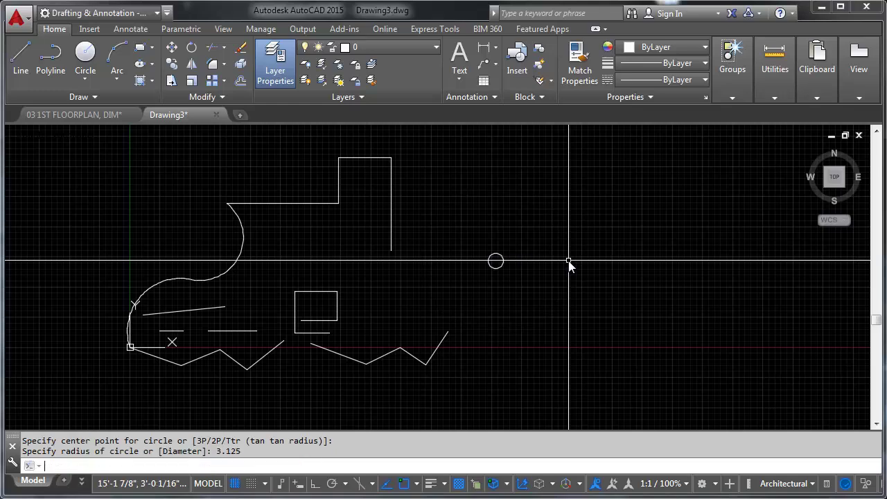
scroll(495, 259, "up", 5)
scroll(535, 241, "down", 4)
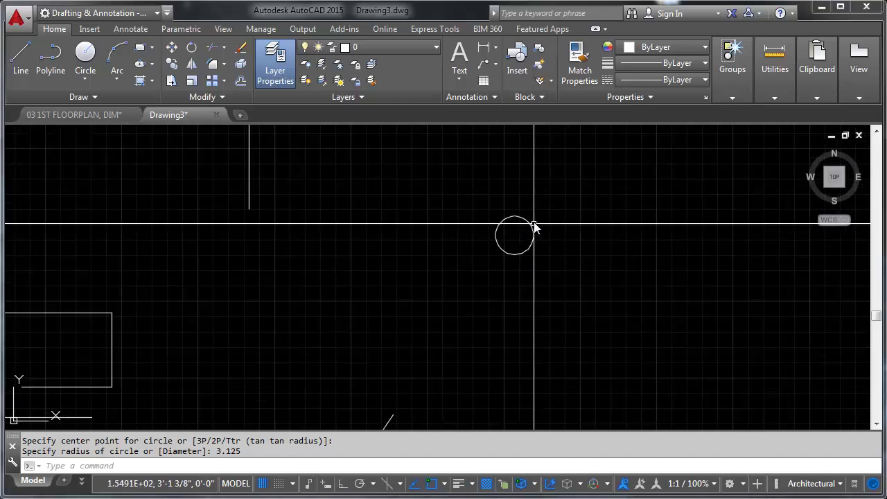
scroll(489, 215, "down", 2)
scroll(526, 232, "up", 2)
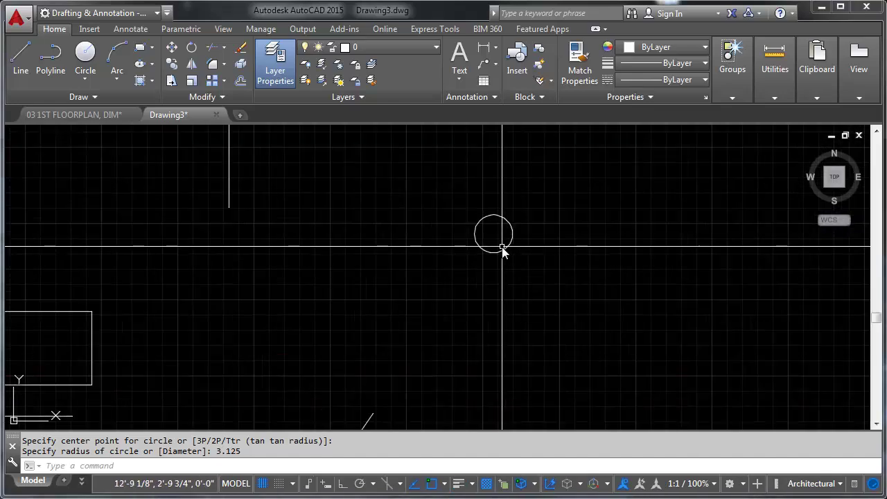
scroll(472, 276, "down", 5)
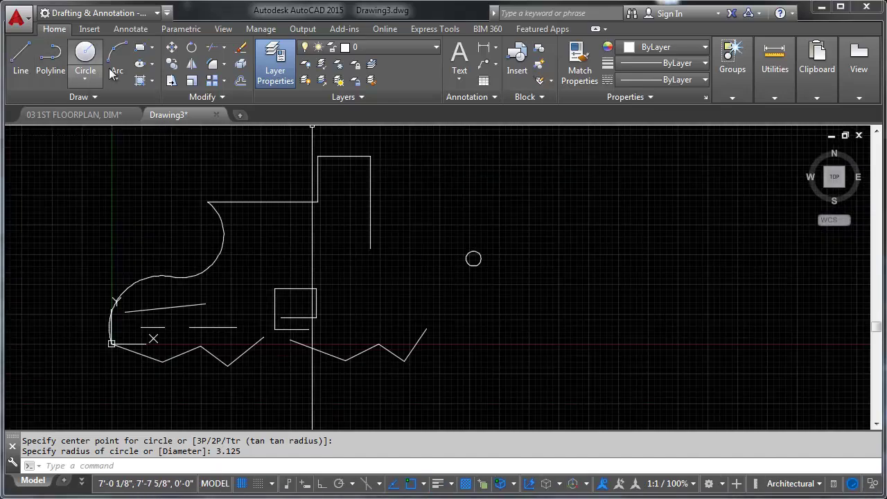
Draw a second circle with a radius of 15 below and to the right of the small circle.
left_click(85, 61)
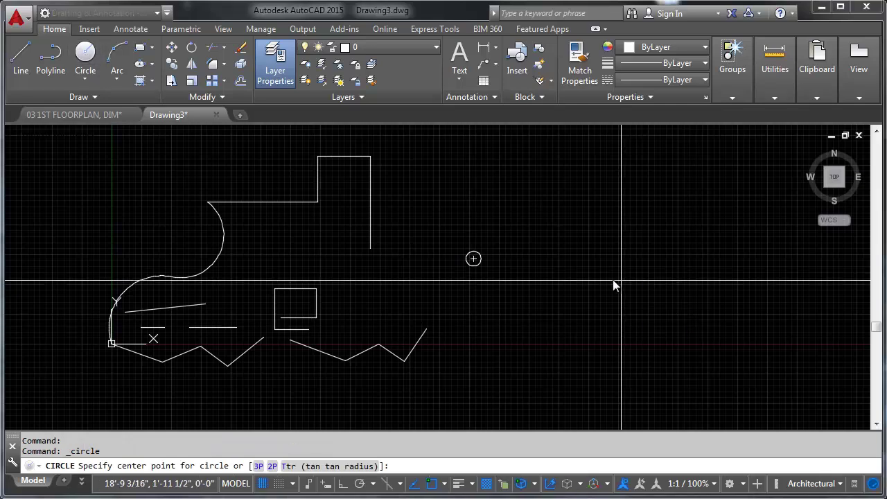
left_click(543, 291)
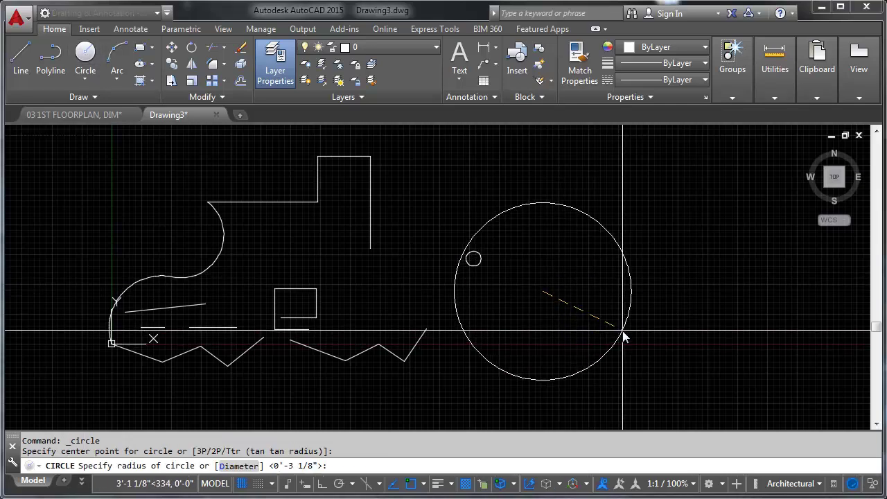
type("15")
key("Return")
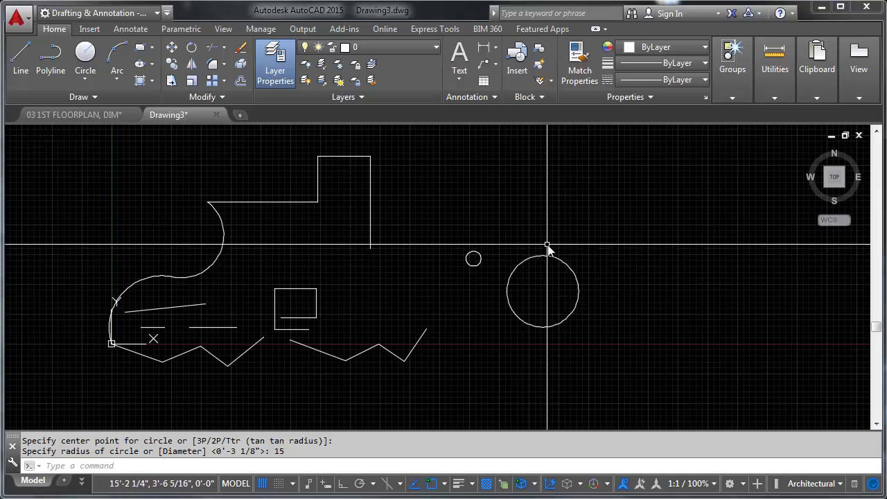
Select the larger circle to examine its grips, try its upper quadrant grip, and clear the selection.
left_click(514, 286)
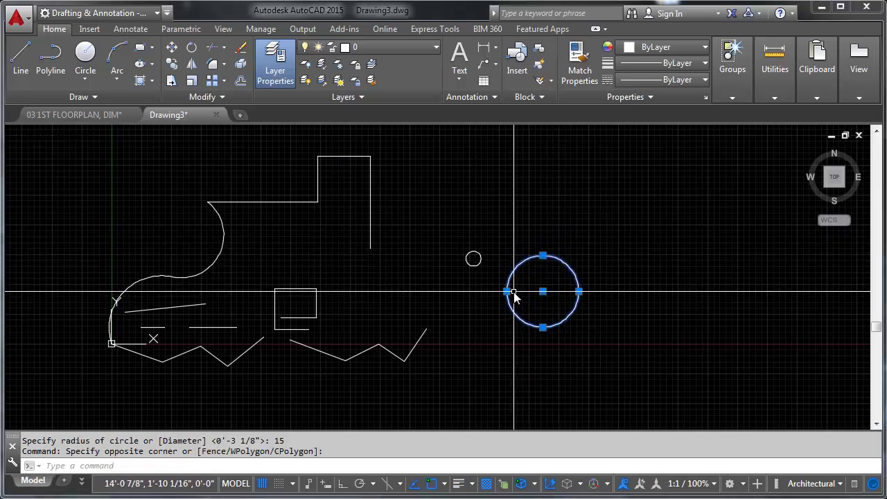
left_click(542, 255)
key("Escape")
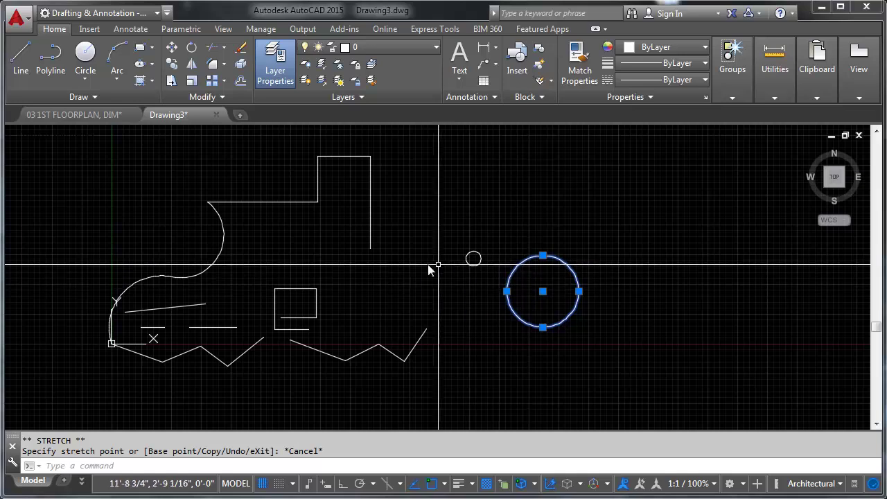
key("Escape")
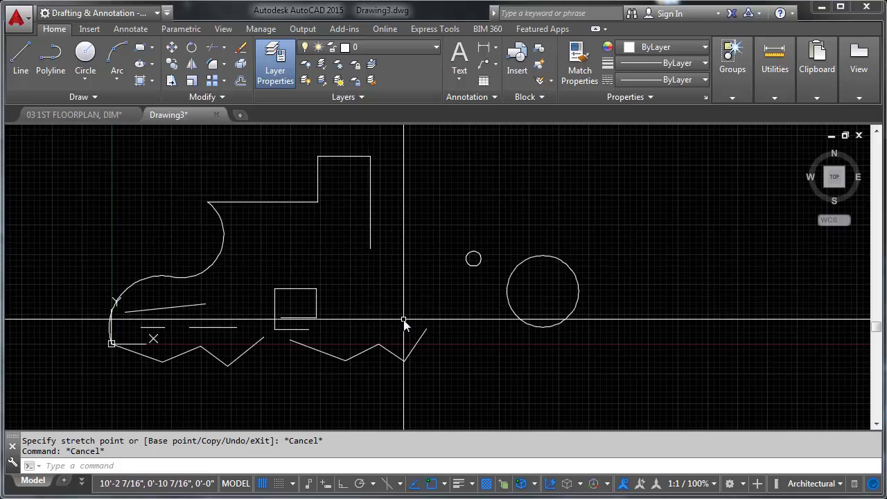
Check how the polyline zigzag and the combined arc-and-line polyline select with a crossing window, clearing the selection each time.
left_click(443, 313)
left_click(411, 345)
key("Escape")
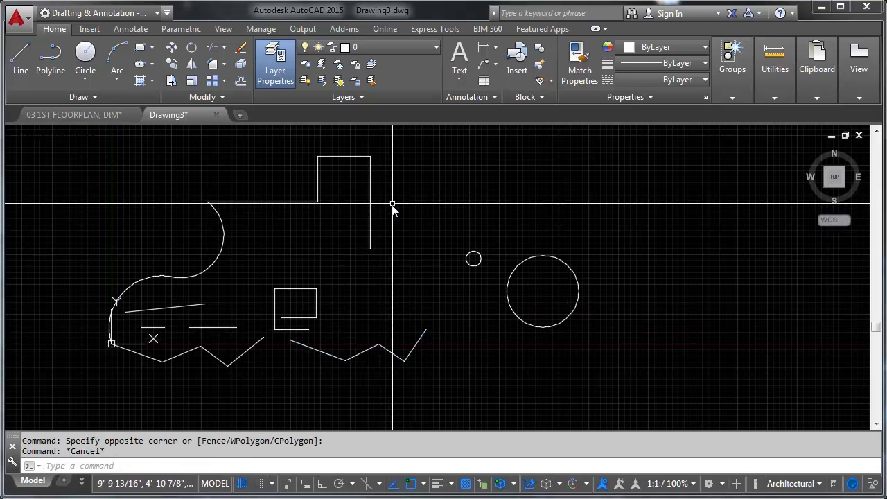
left_click(380, 237)
left_click(342, 247)
key("Escape")
Draw a three-point arc that starts left of the small circle and curves over it to the upper right.
left_click(124, 64)
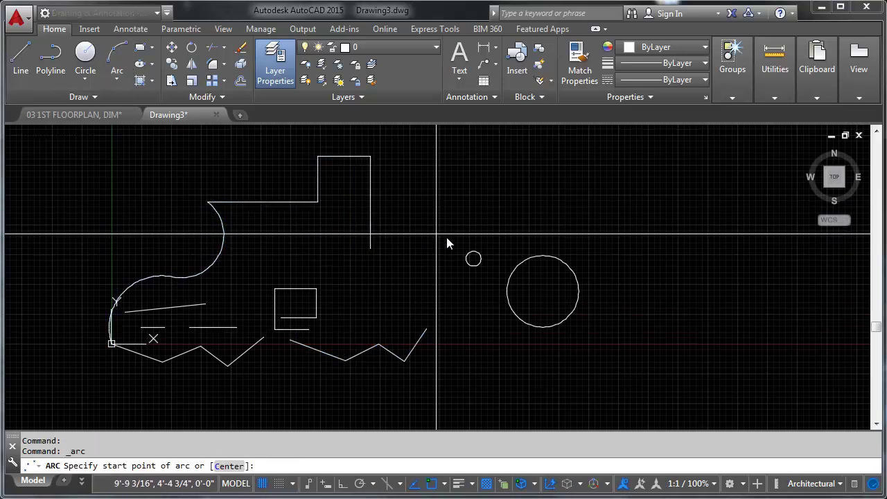
left_click(406, 276)
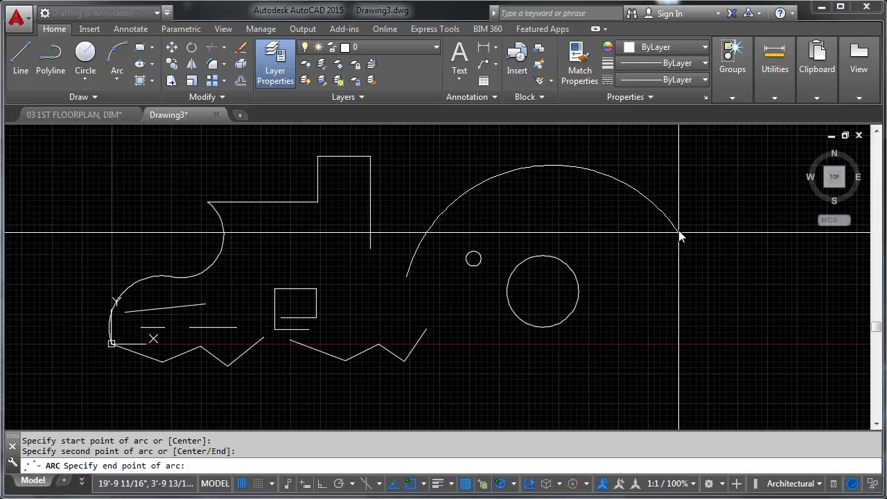
left_click(552, 210)
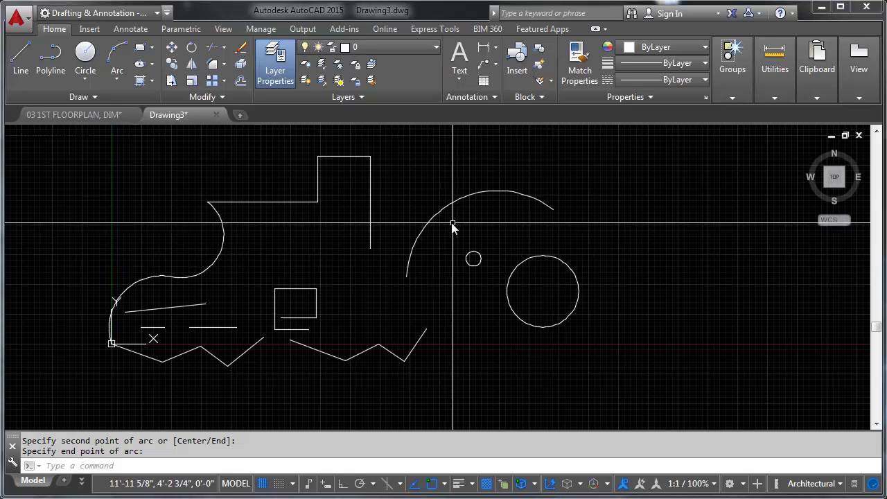
Draw another three-point arc running downward and bulging to the right, on the far side of the larger circle.
left_click(118, 61)
left_click(653, 193)
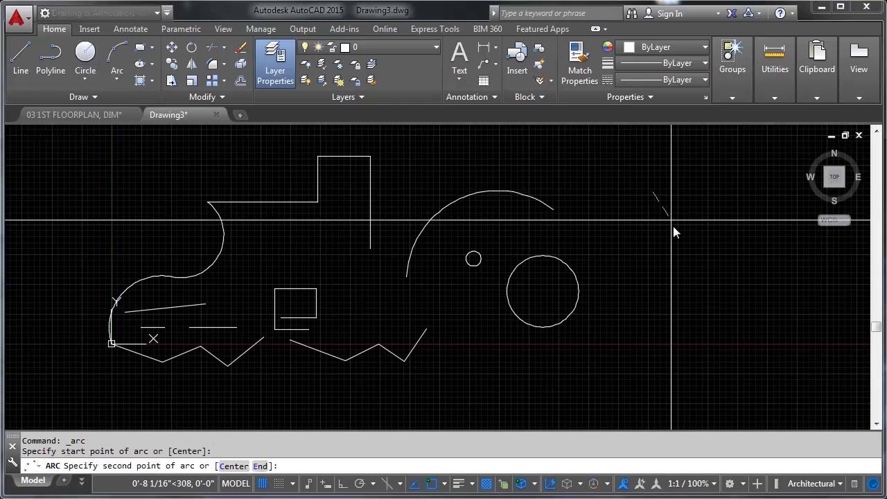
left_click(688, 275)
left_click(647, 332)
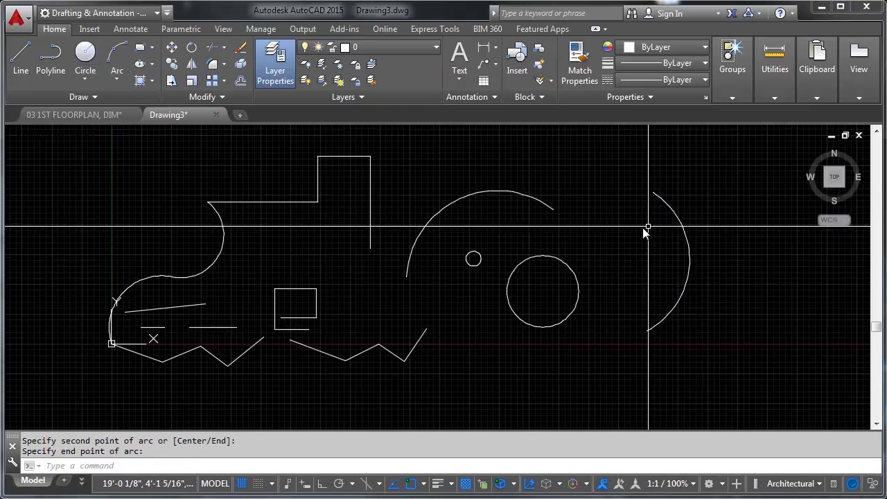
Select the three-point arcs around the circles one at a time to examine their grips, clearing the selection each time.
left_click(686, 204)
key("Escape")
left_click(495, 208)
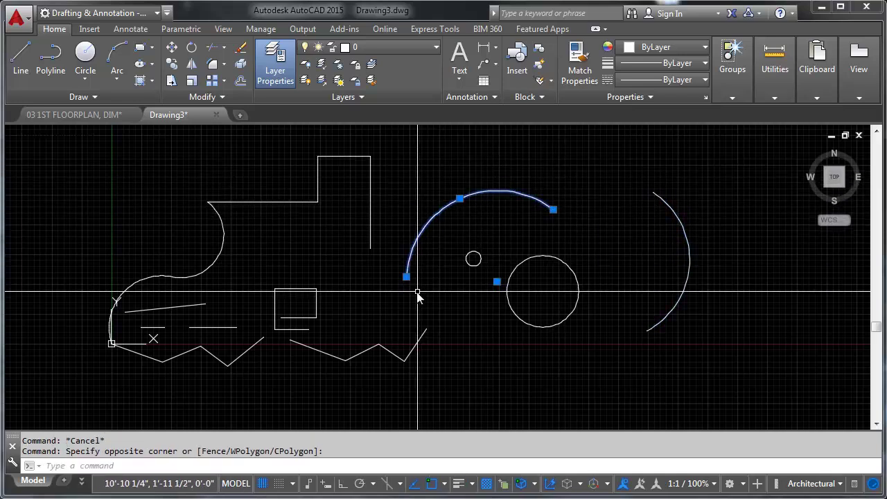
key("Escape")
Compare how the polyline zigzag and a segment of the separate-line zigzag select, clearing the selection after each check.
left_click(399, 359)
key("Escape")
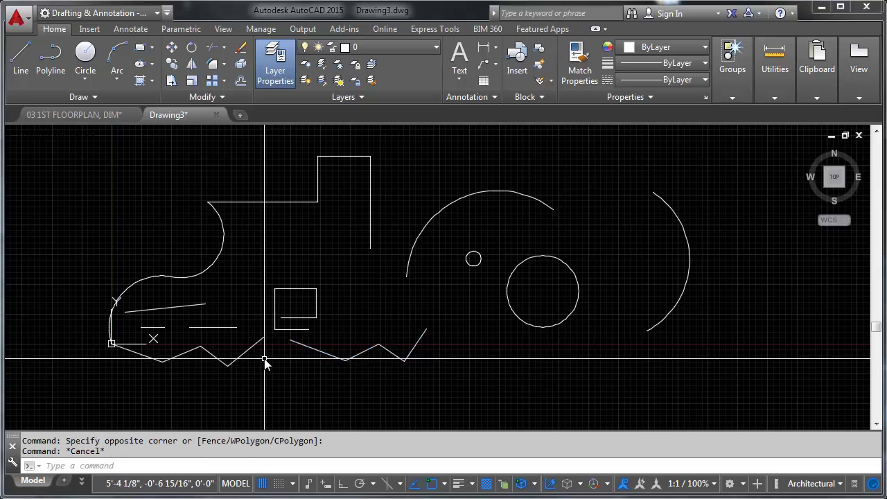
left_click_drag(264, 340, 235, 353)
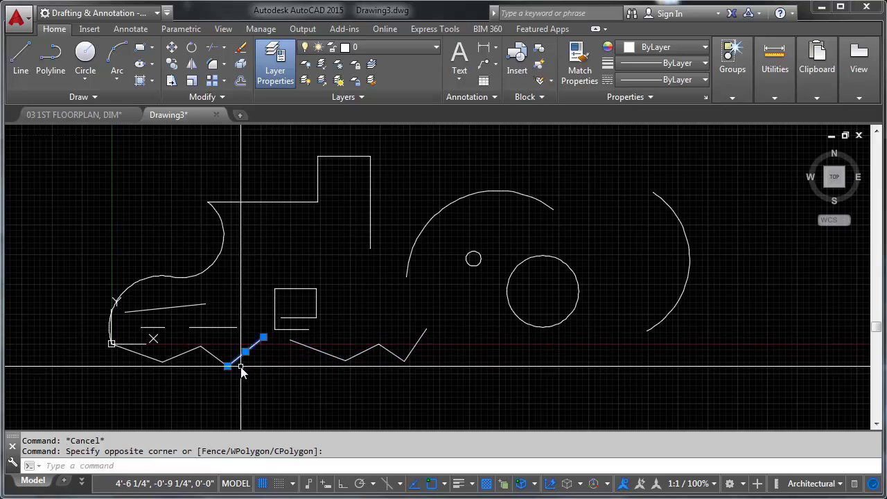
key("Escape")
left_click(395, 323)
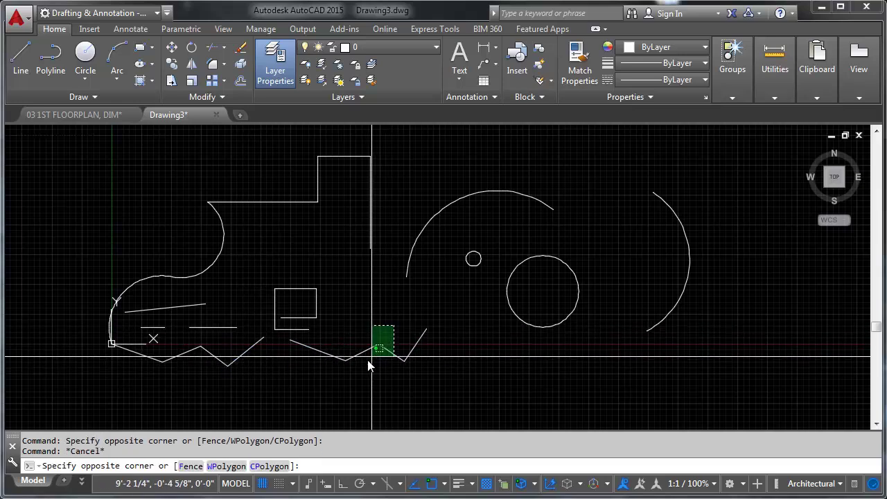
left_click(368, 362)
key("Escape")
Select the combined arc-and-line polyline with a crossing window to examine its grips, and clear the selection.
left_click(378, 178)
left_click(342, 208)
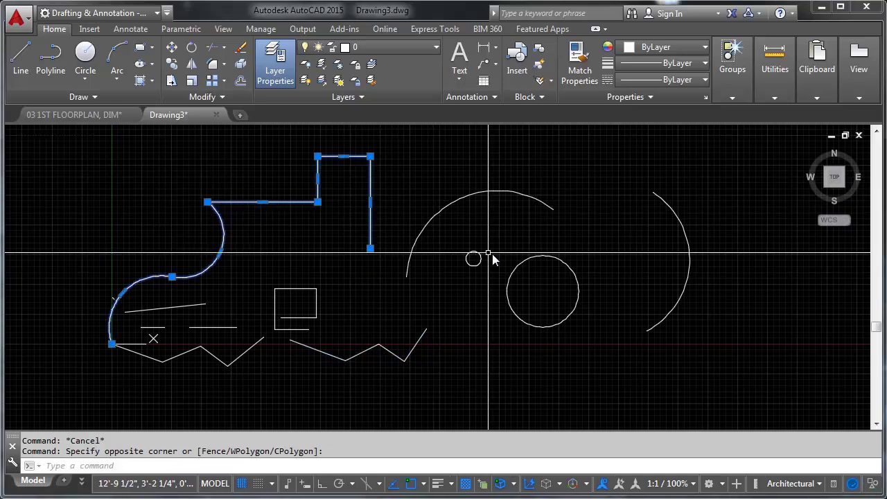
key("Escape")
Draw a Start, End, Direction arc to the right of the existing arcs, rising from lower left to upper right with an upward start tangent.
left_click(119, 82)
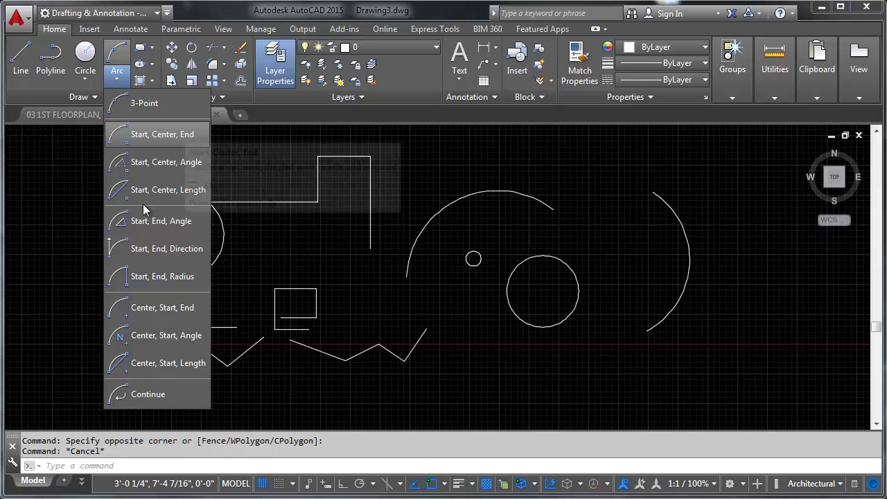
left_click(155, 258)
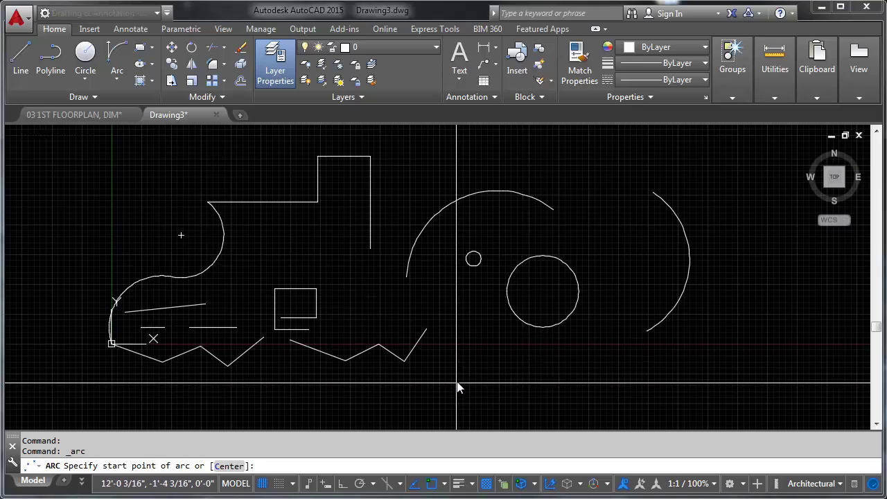
mouse_move(458, 387)
middle_mouse_down()
mouse_move(380, 333)
mouse_move(388, 333)
middle_mouse_up()
left_click(380, 346)
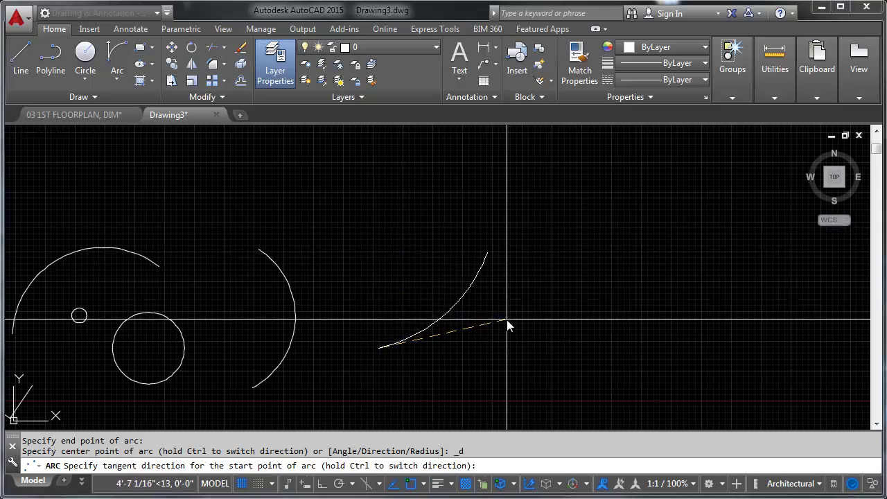
left_click(382, 236)
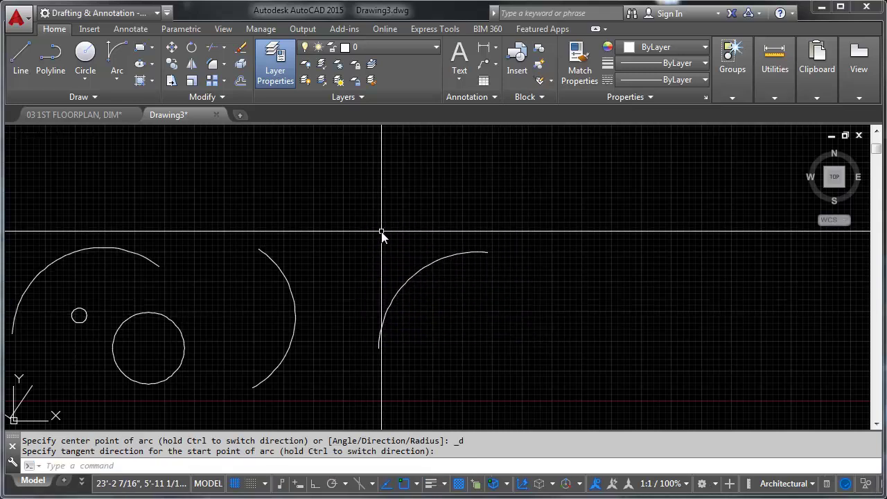
Continue the last arc with a tangent arc from its upper end, curving up to the right to form an S-curve.
middle_click_drag(340, 268, 535, 252)
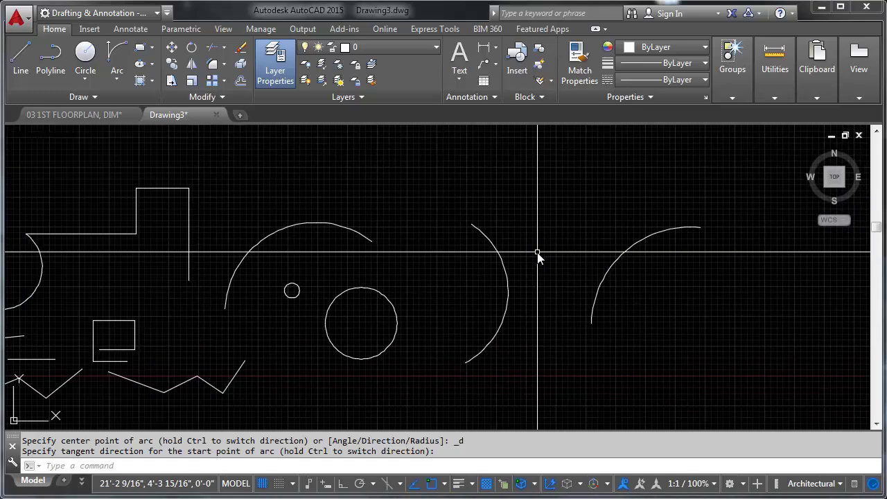
scroll(538, 253, "down", 3)
scroll(509, 232, "up", 1)
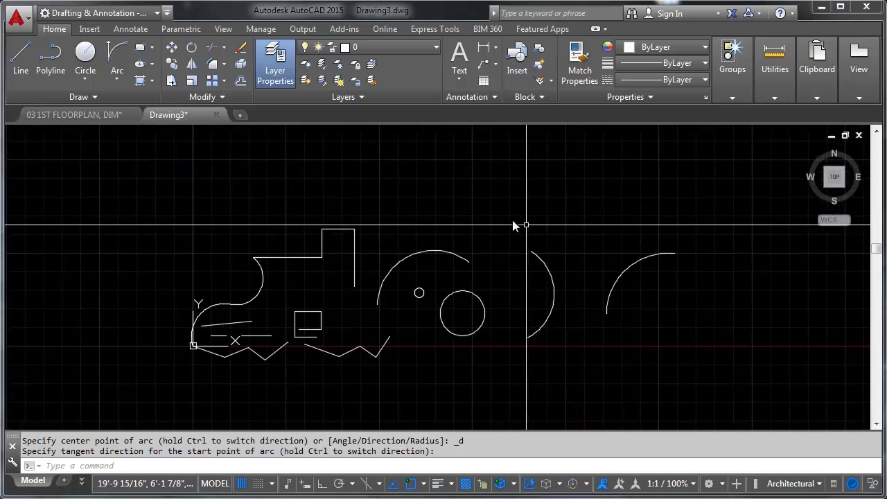
left_click(116, 75)
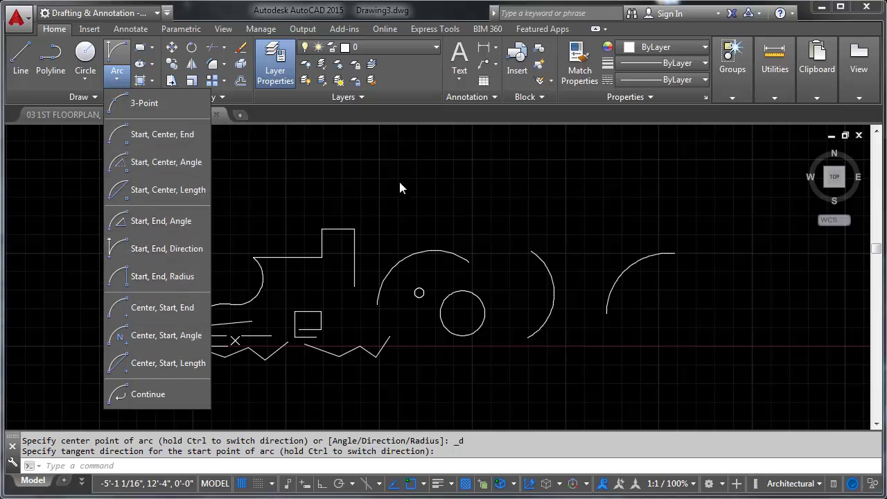
left_click(144, 395)
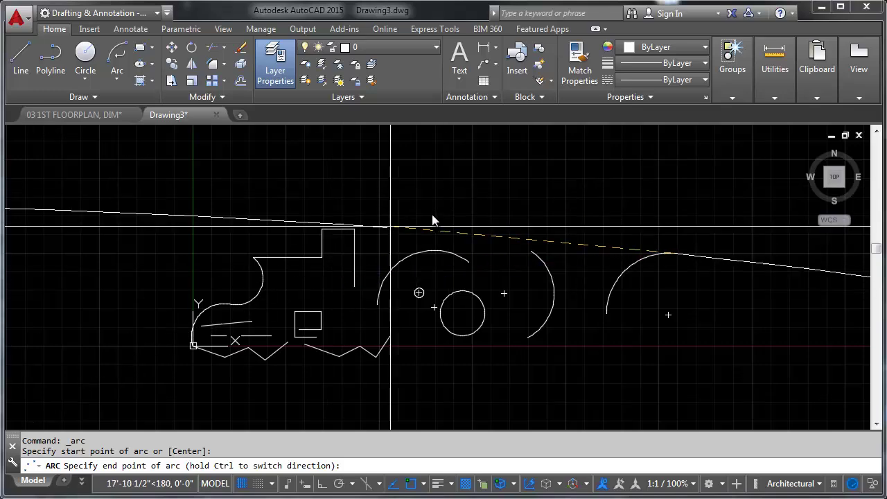
left_click(720, 196)
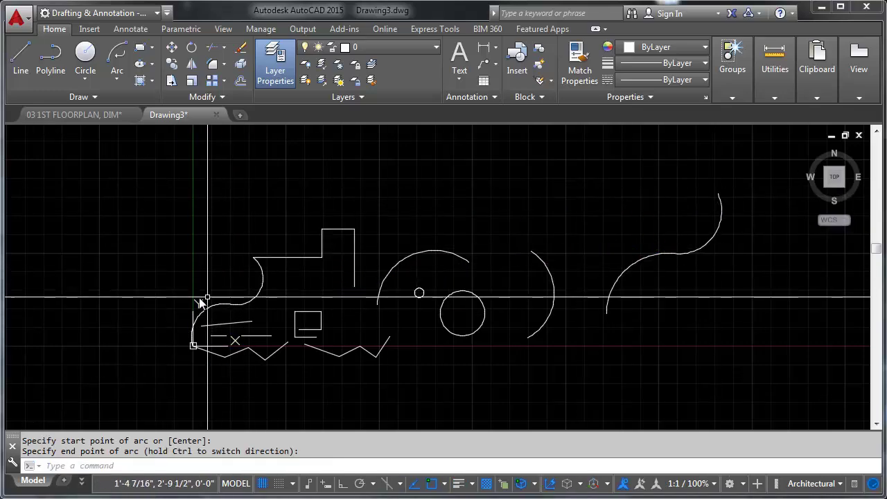
mouse_move(592, 262)
middle_mouse_down()
mouse_move(551, 281)
mouse_move(440, 369)
middle_mouse_up()
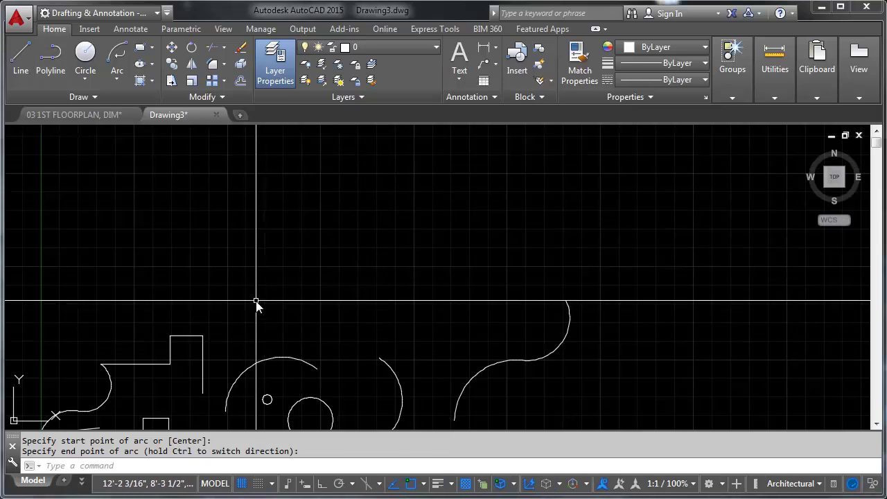
mouse_move(257, 301)
middle_mouse_down()
mouse_move(366, 242)
mouse_move(382, 222)
middle_mouse_up()
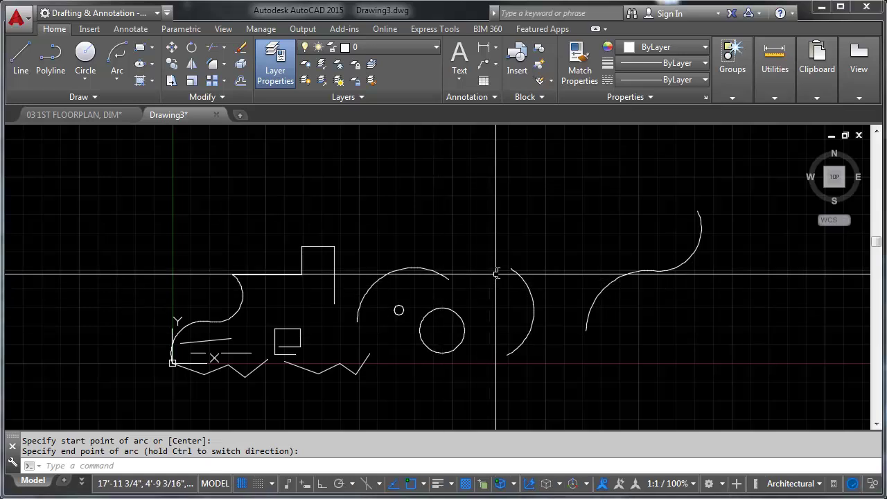
mouse_move(549, 237)
middle_mouse_down()
mouse_move(510, 264)
mouse_move(501, 256)
middle_mouse_up()
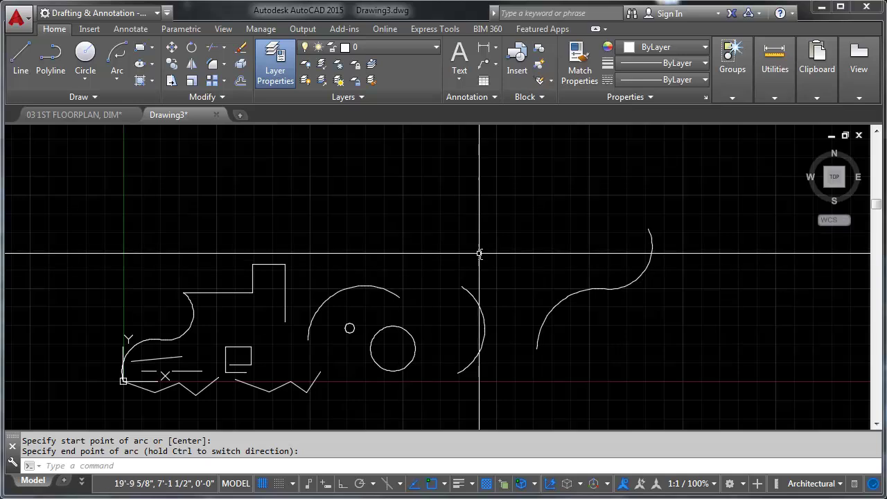
left_click(663, 181)
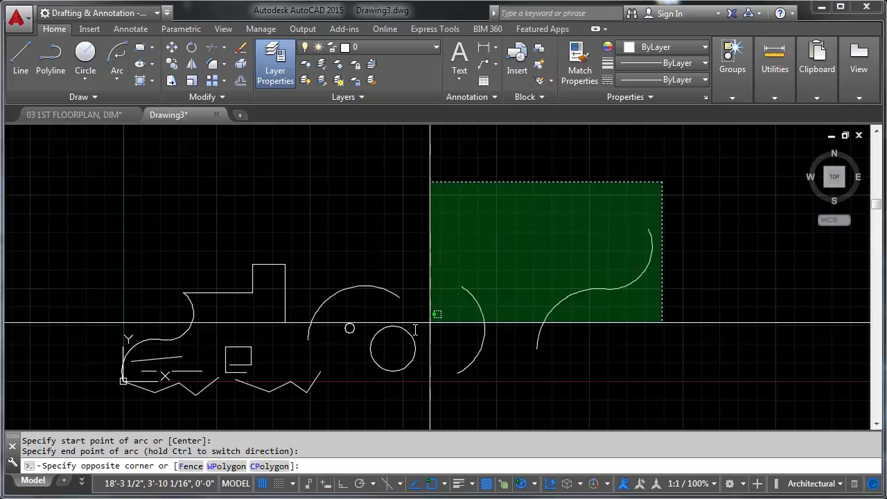
left_click(229, 346)
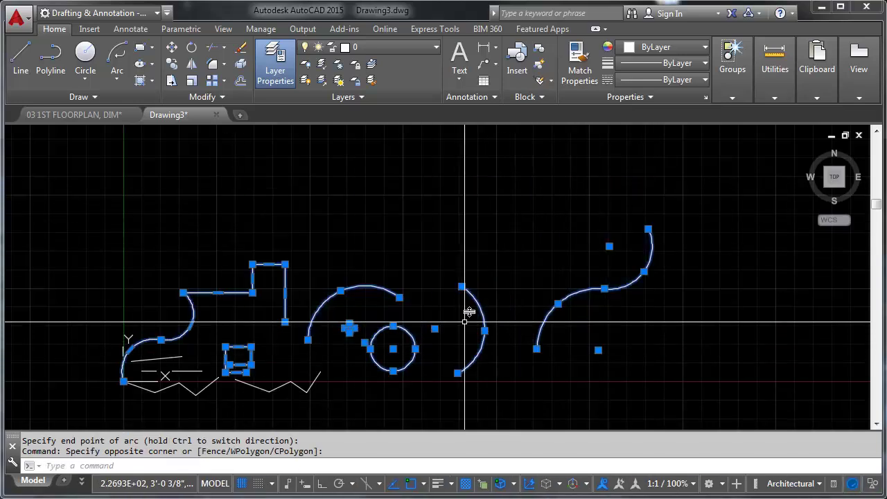
key("space")
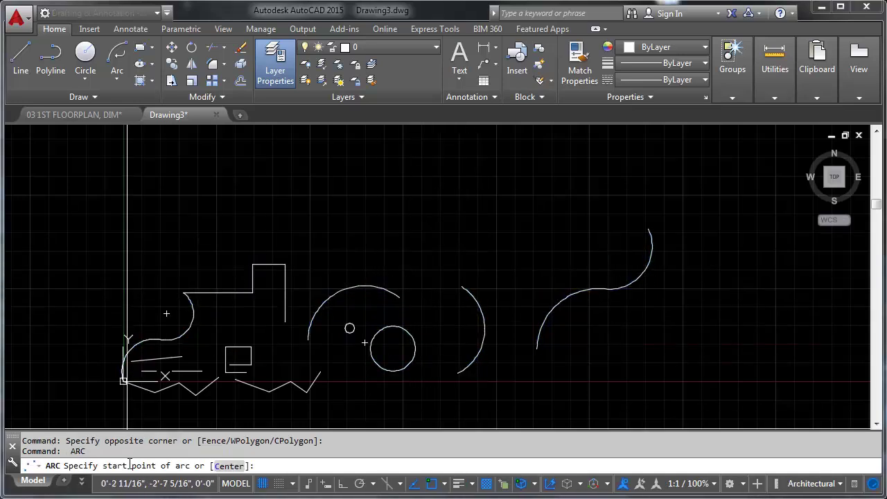
key("Escape")
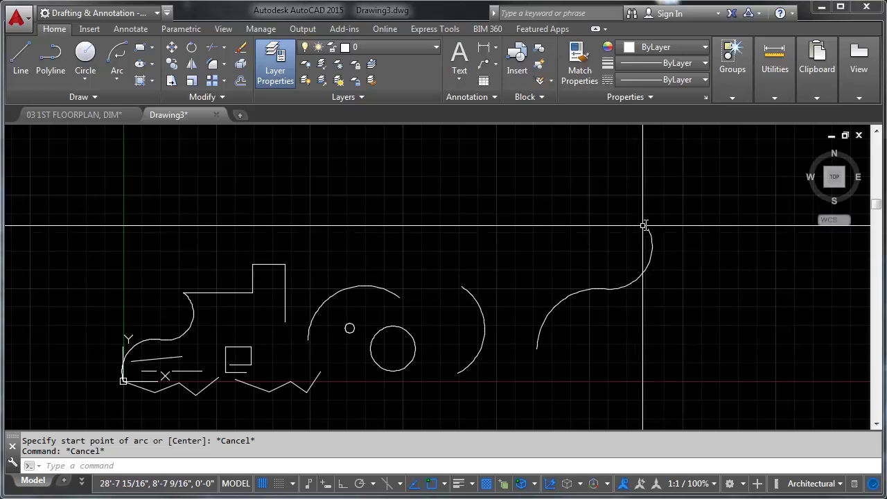
Erase the upper arc of the S-curve using a crossing window.
type("e")
key("Return")
left_click(690, 217)
left_click(598, 254)
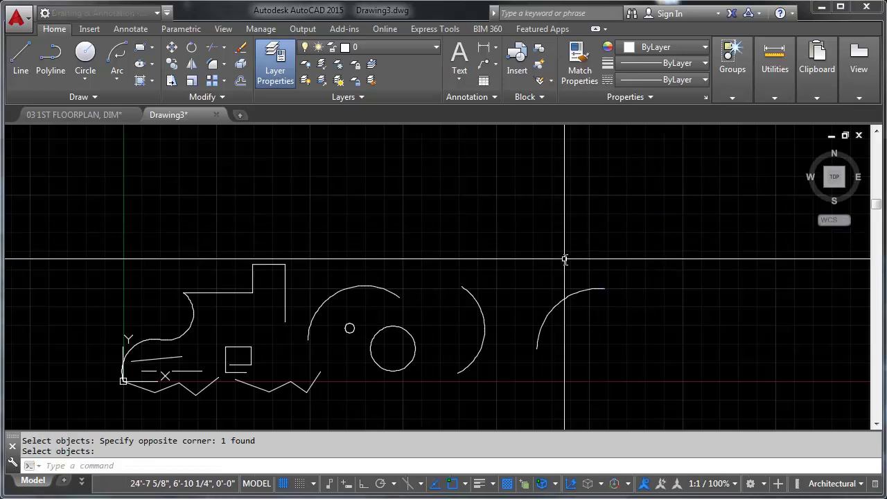
key("Return")
Delete the combined arc-and-line polyline, both circles and the three remaining arcs with one crossing selection.
left_click(669, 231)
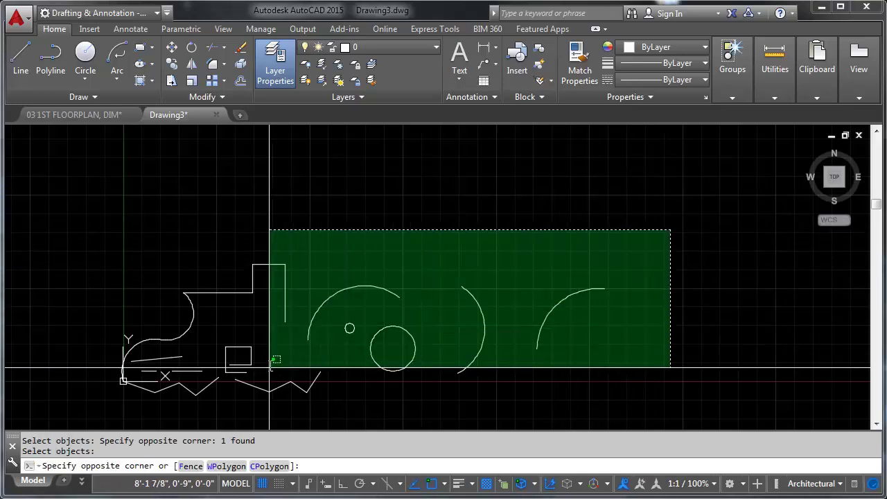
left_click(267, 367)
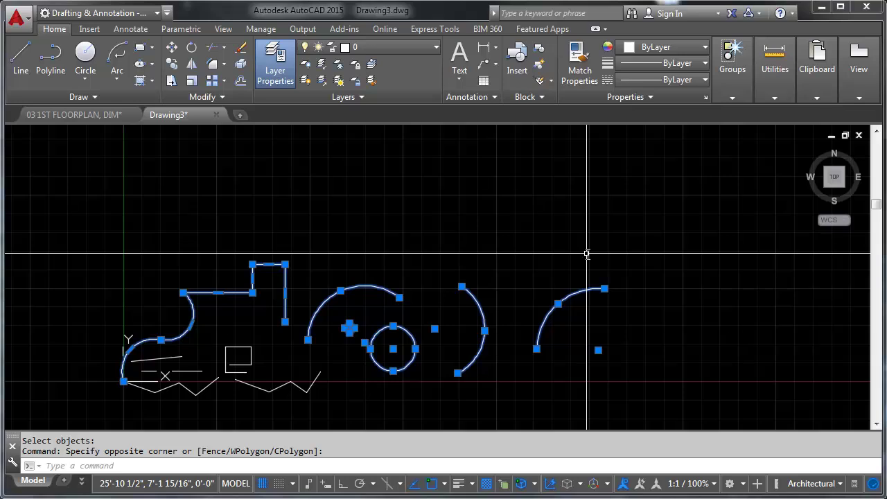
key("Delete")
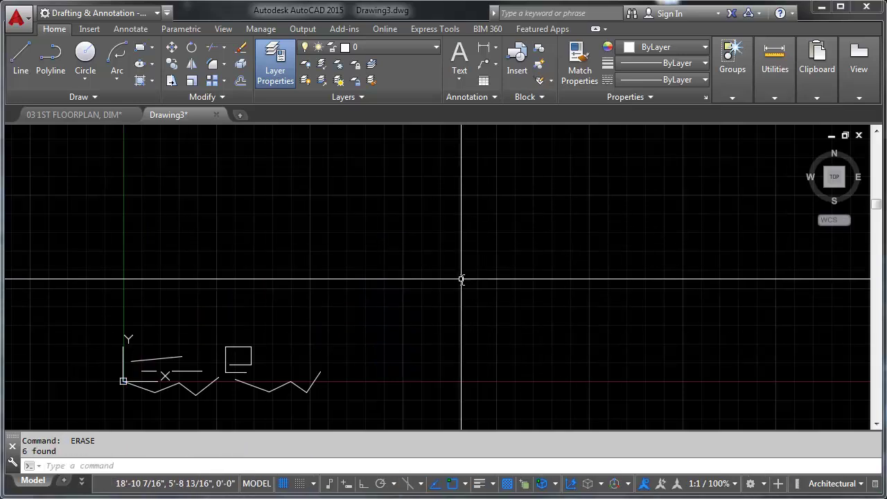
Erase all remaining lines, zigzags and the small box near the origin with one crossing window.
mouse_move(265, 330)
middle_mouse_down()
mouse_move(560, 238)
mouse_move(472, 333)
middle_mouse_up()
key("Return")
left_click(633, 224)
left_click(307, 376)
key("Return")
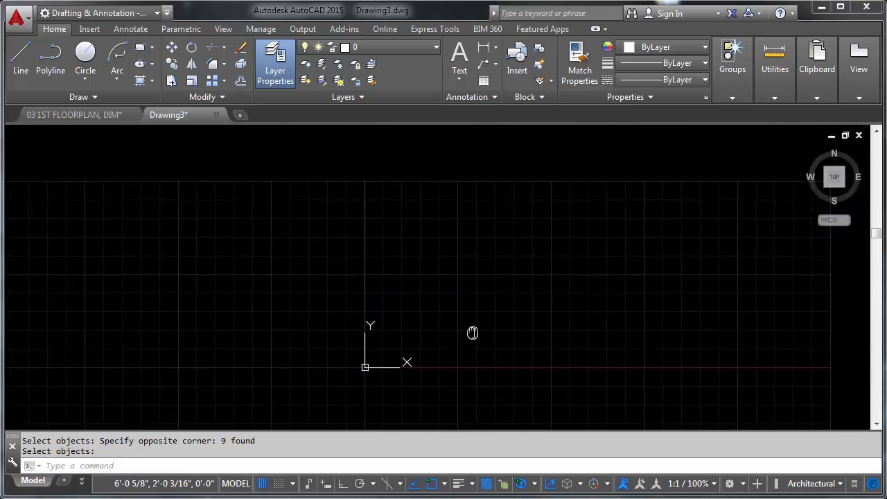
Draw a nearly square rectangle above and to the right of the origin by picking two opposite corners.
left_click(139, 49)
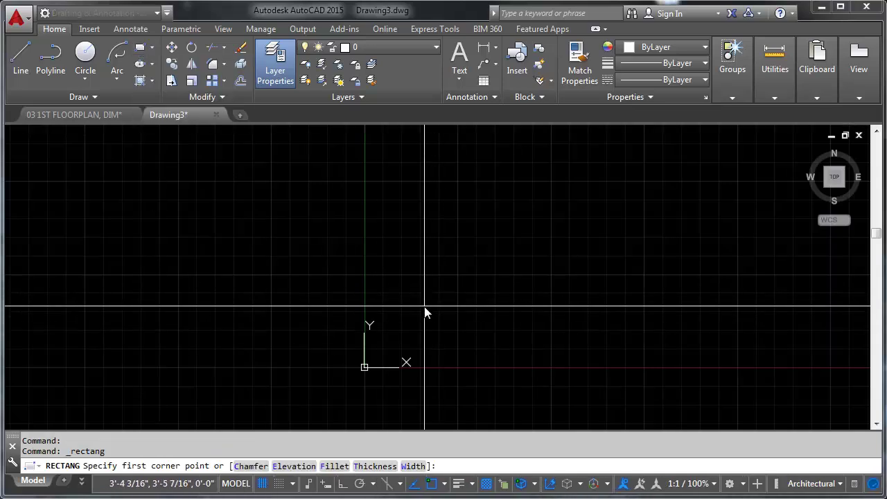
left_click(418, 236)
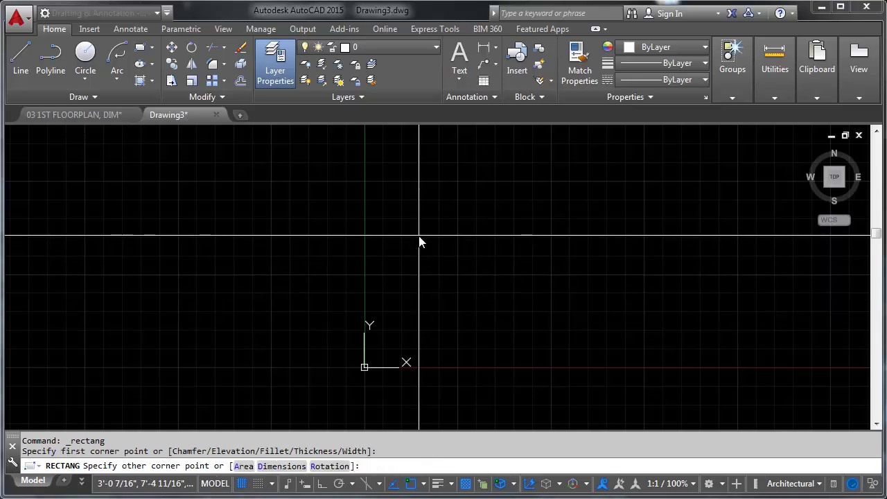
left_click(529, 337)
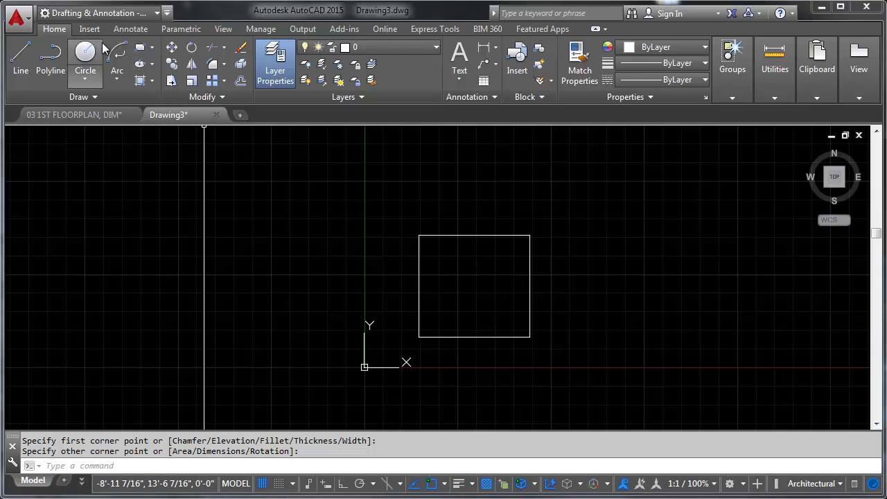
Draw a second rectangle to the right of the first using the Dimensions option, with length 12 and width 48, extending down and right.
left_click(139, 50)
left_click(560, 215)
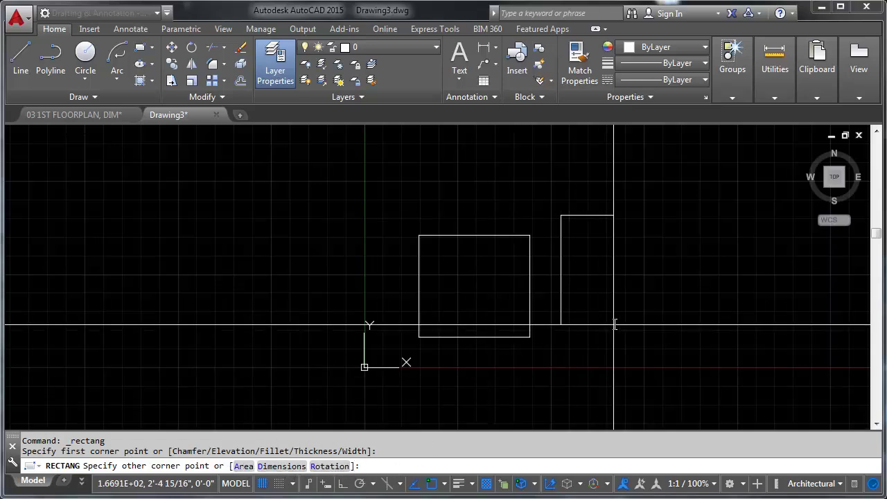
middle_click_drag(659, 303, 486, 318)
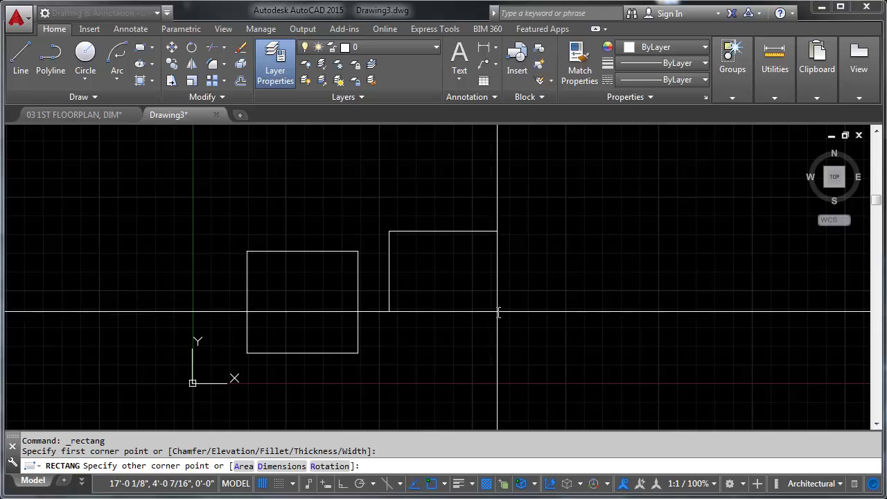
type("d")
key("Return")
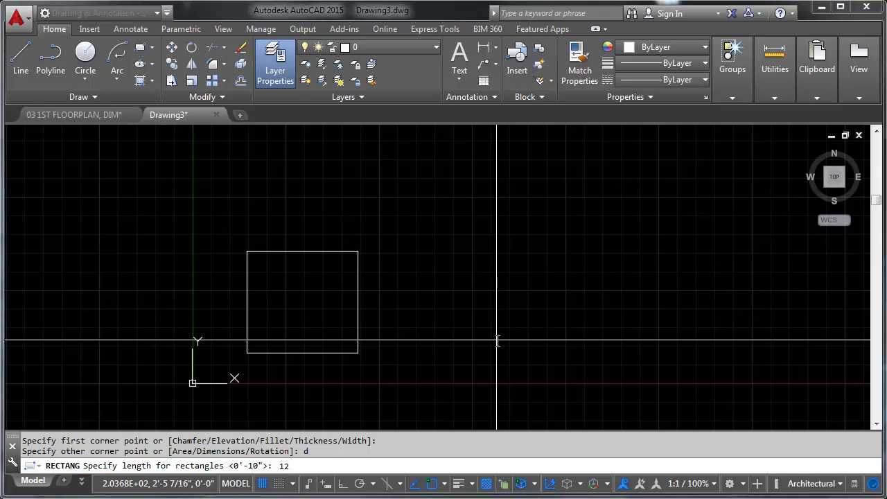
type("12")
key("Return")
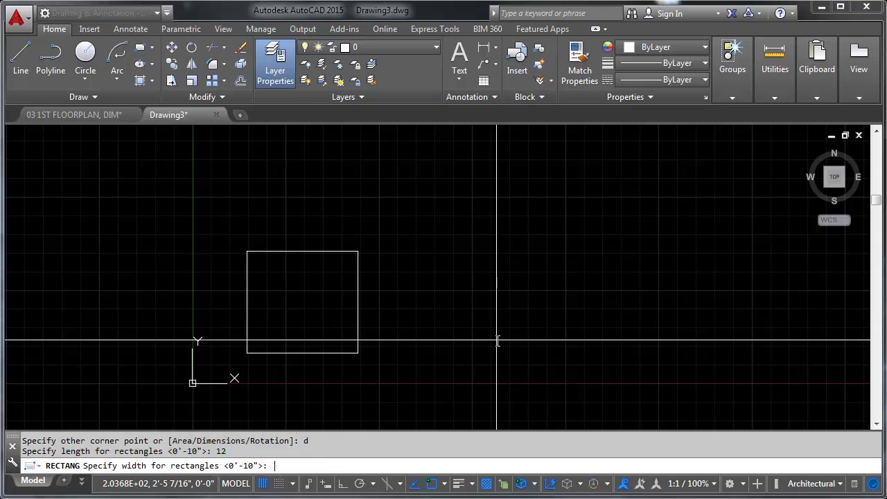
type("48")
key("Return")
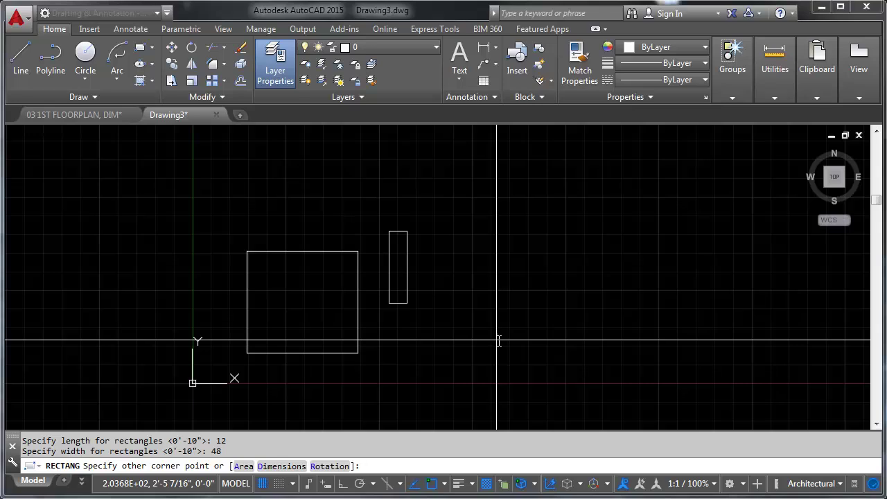
left_click(492, 301)
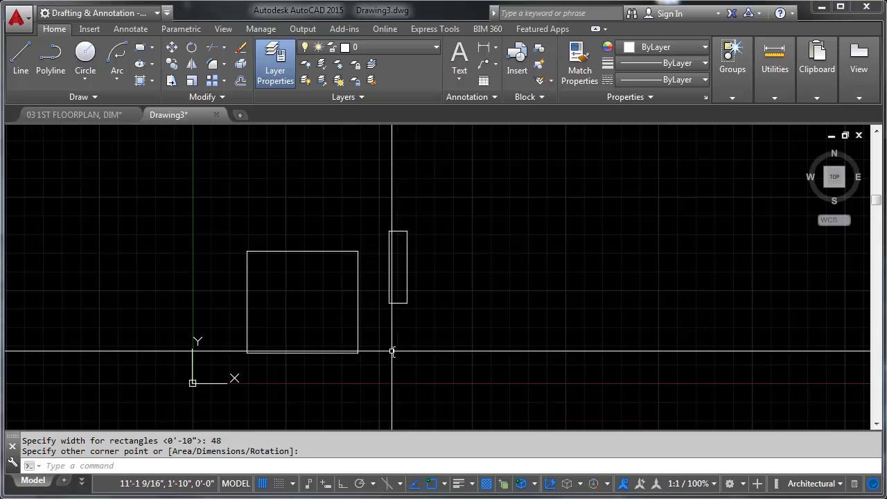
Draw a rectangle from 0,0 using the Dimensions option, with length 11 and width 17, extending up and right of the origin.
scroll(202, 389, "up", 6)
key("Return")
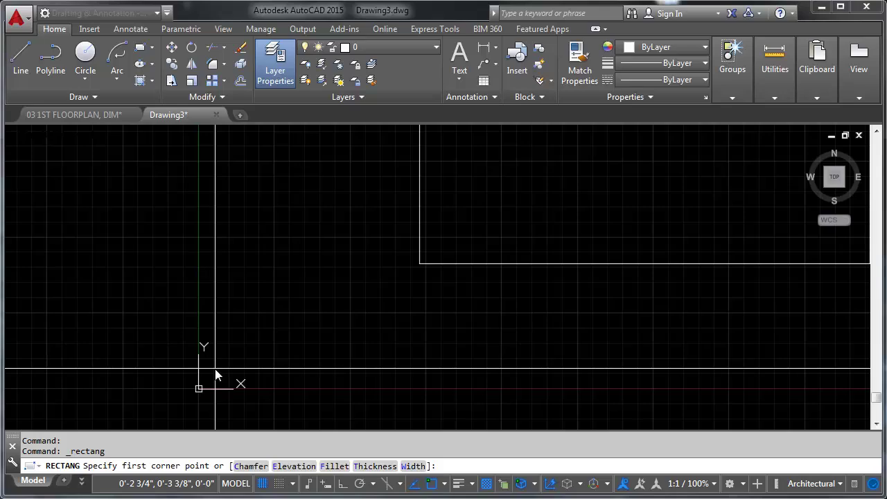
type("0,0")
key("Return")
scroll(253, 316, "down", 6)
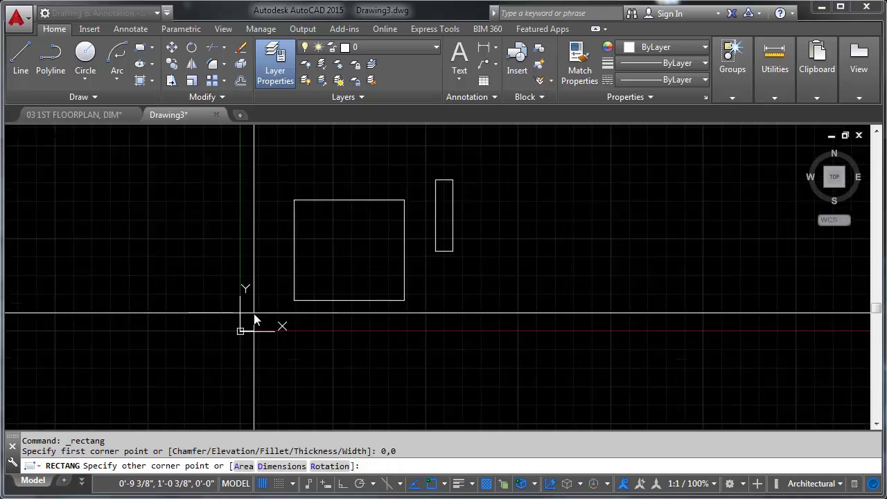
middle_click_drag(253, 316, 416, 388)
scroll(448, 230, "down", 2)
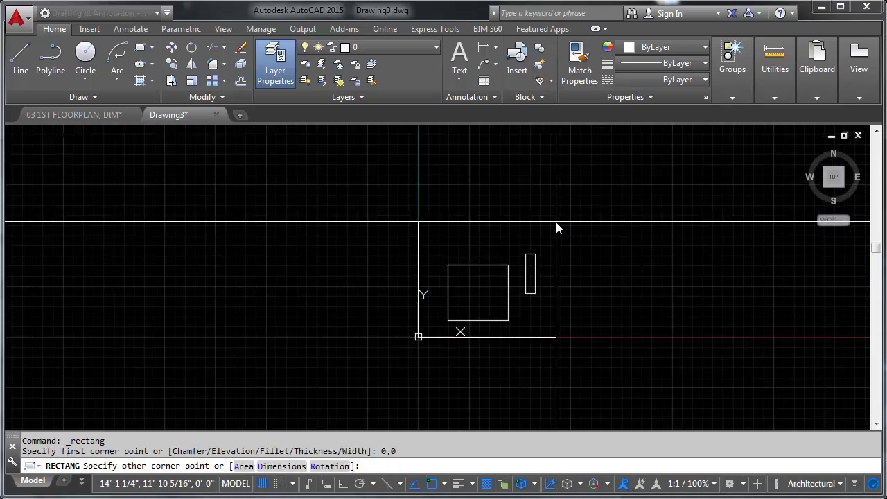
type("d")
key("Return")
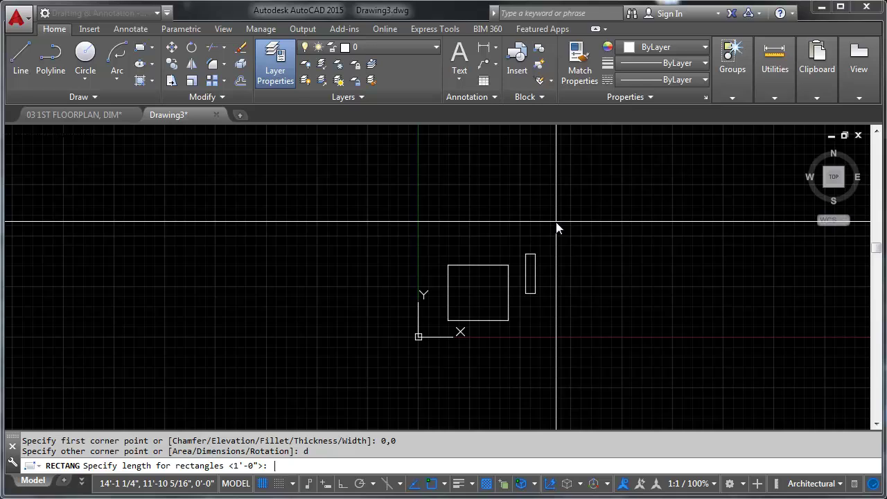
key("Return")
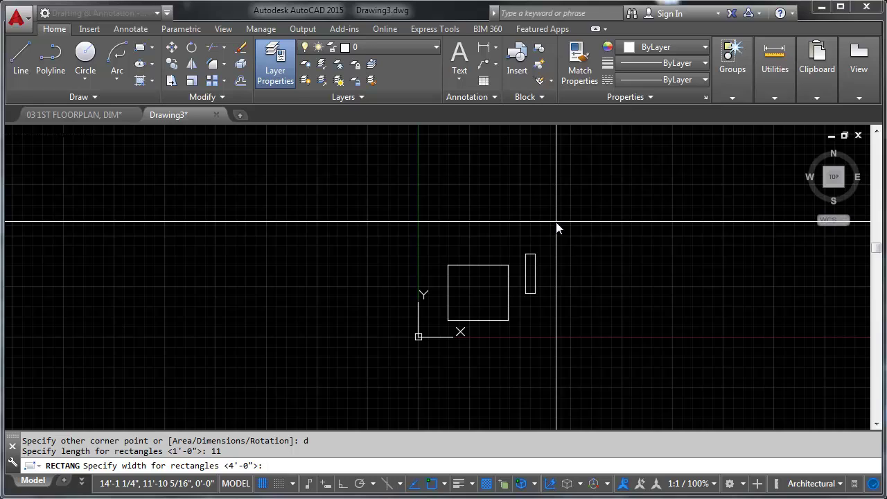
key("Return")
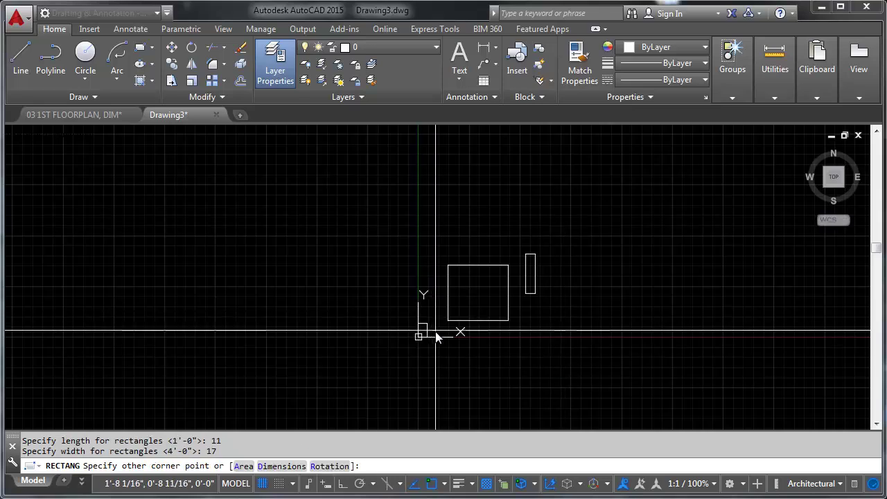
scroll(430, 339, "up", 6)
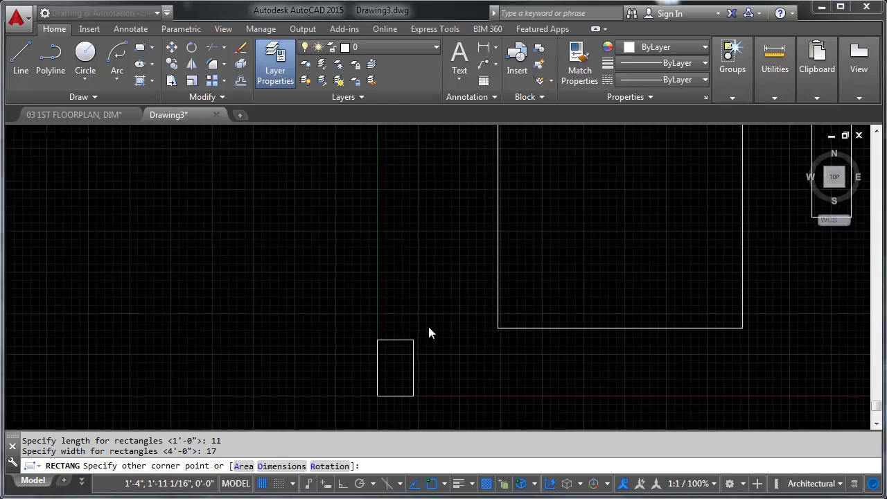
scroll(430, 310, "down", 6)
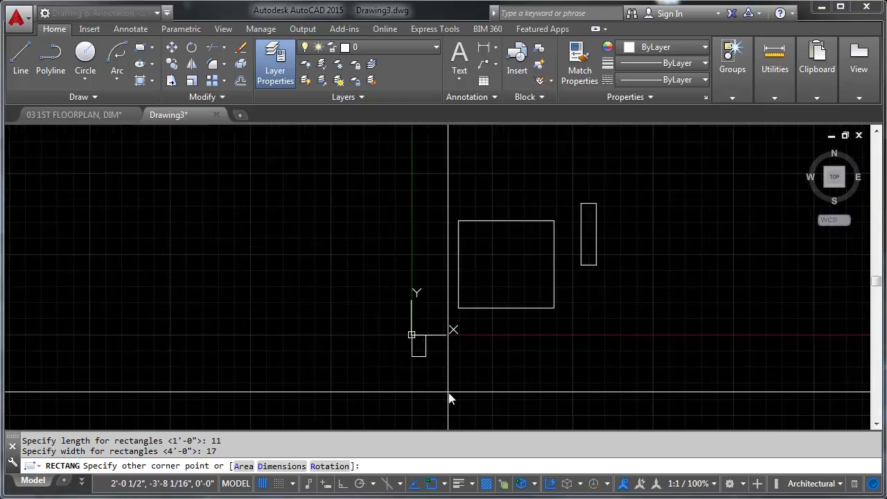
left_click(439, 308)
scroll(431, 321, "up", 6)
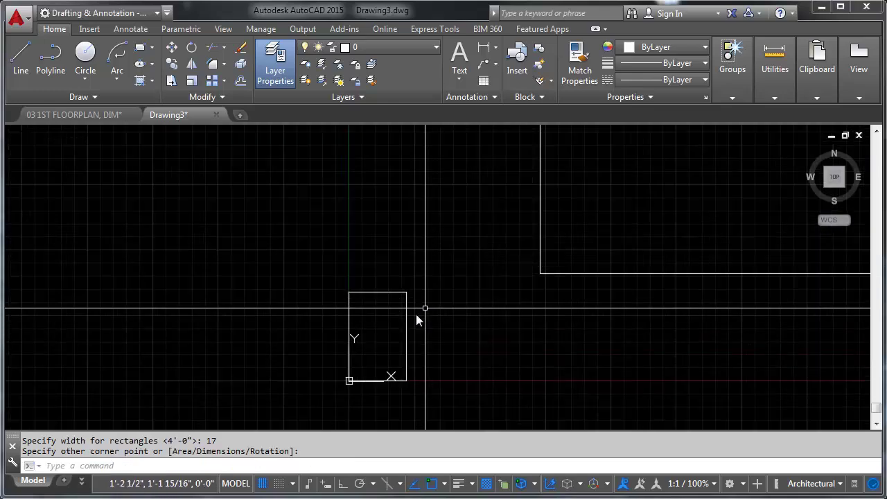
scroll(406, 313, "up", 4)
middle_click_drag(406, 313, 451, 222)
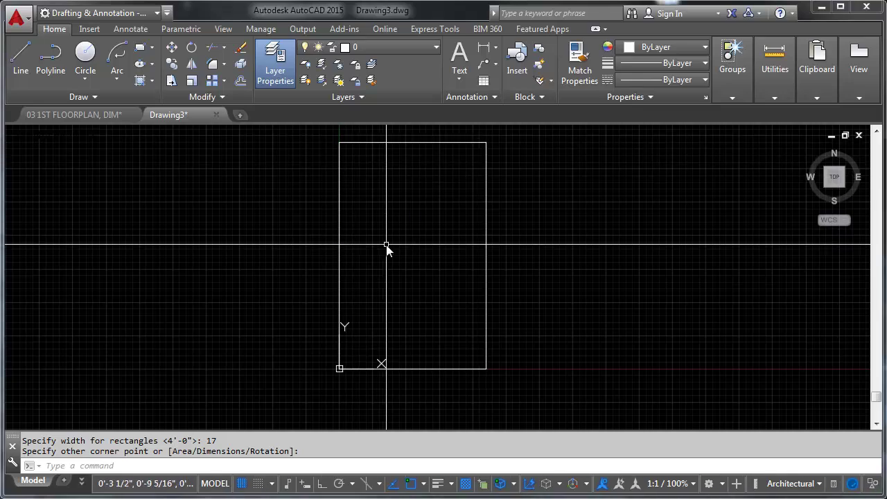
scroll(386, 246, "down", 4)
scroll(388, 243, "down", 5)
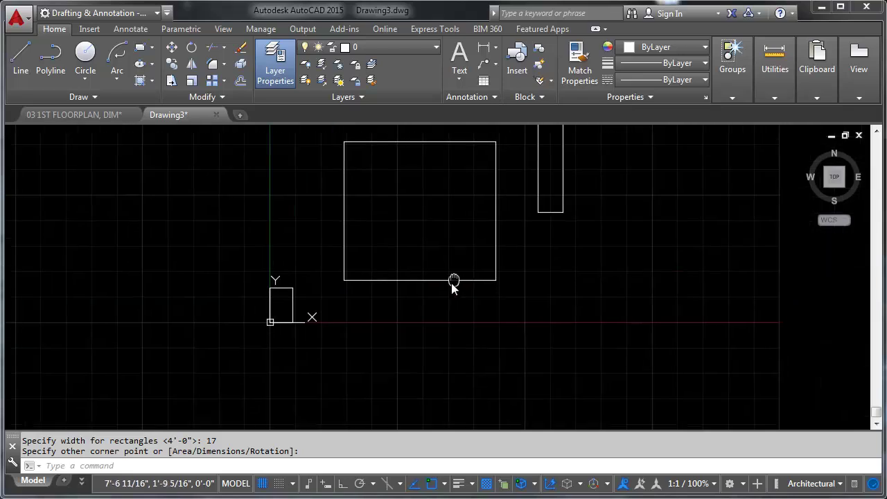
scroll(438, 290, "down", 2)
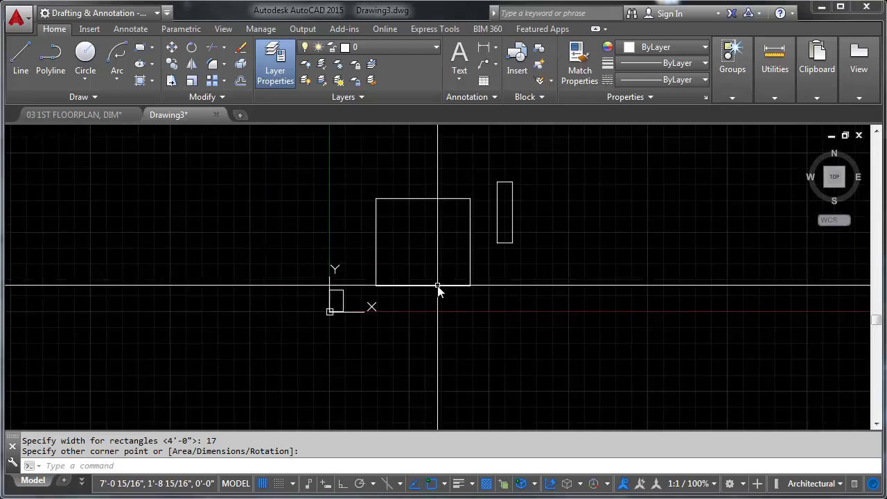
left_click(153, 48)
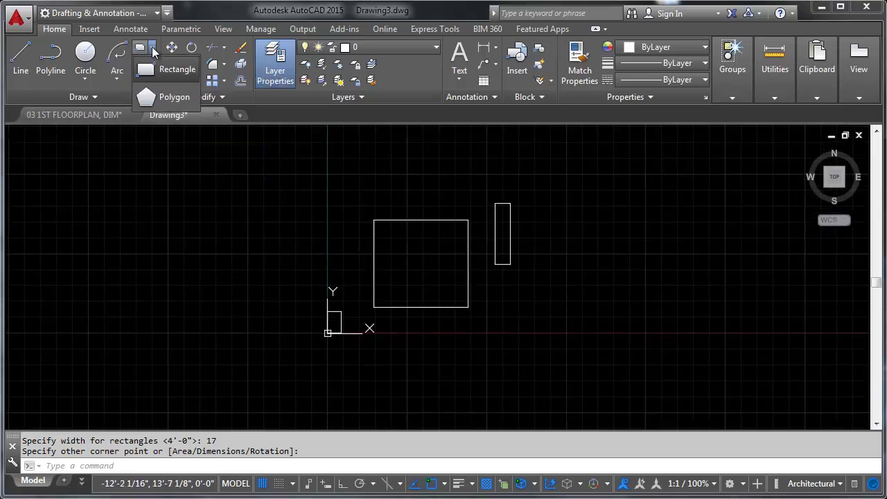
left_click(163, 100)
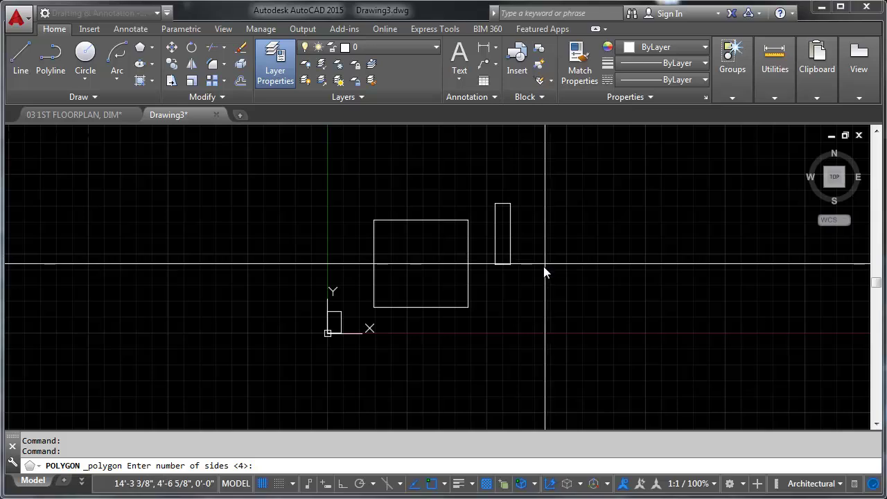
middle_click_drag(613, 262, 519, 291)
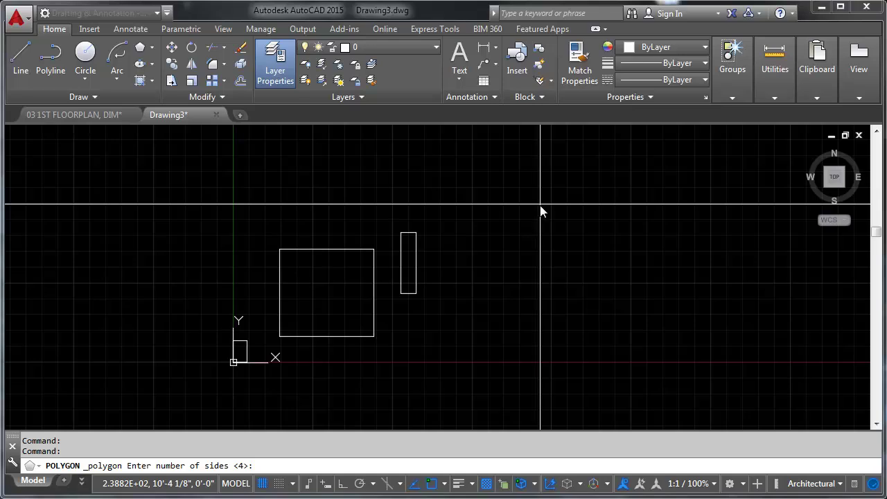
mouse_move(536, 258)
middle_mouse_down()
mouse_move(465, 263)
mouse_move(456, 282)
middle_mouse_up()
key("Escape")
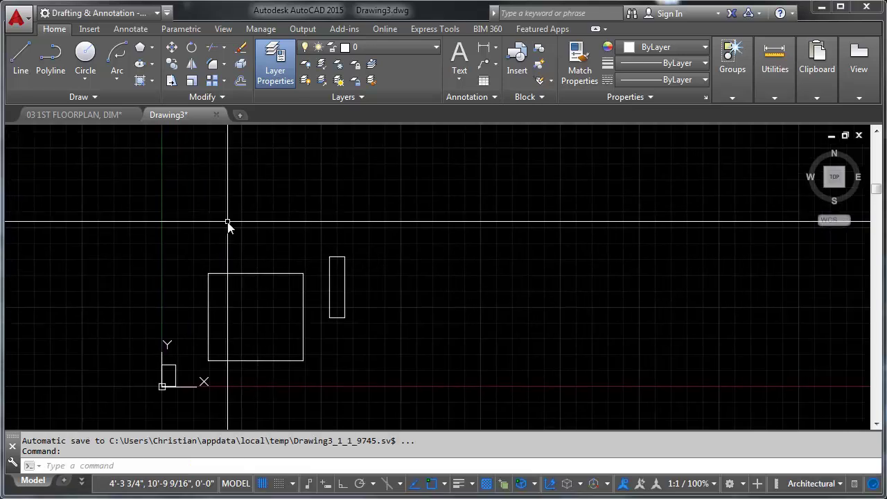
Draw a five-sided polygon inscribed in a circle of about 5' radius, centred right of the rectangles, with a vertex pointing straight up in Ortho.
left_click(152, 47)
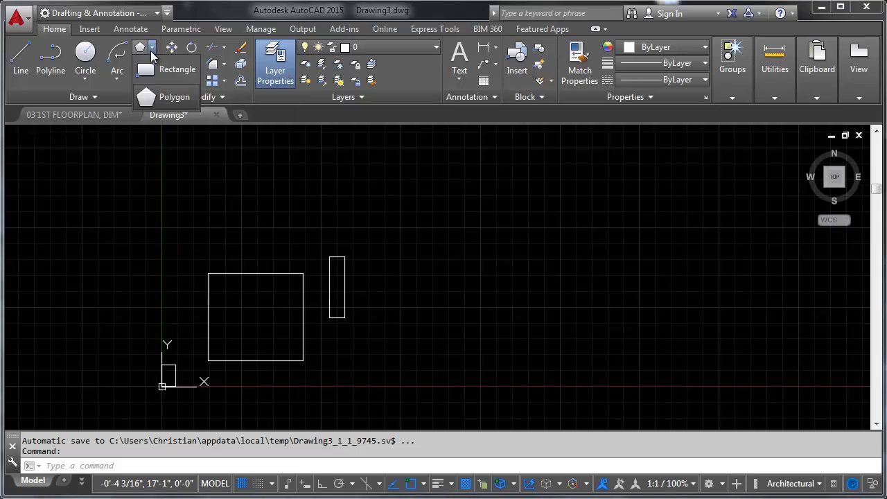
left_click(152, 101)
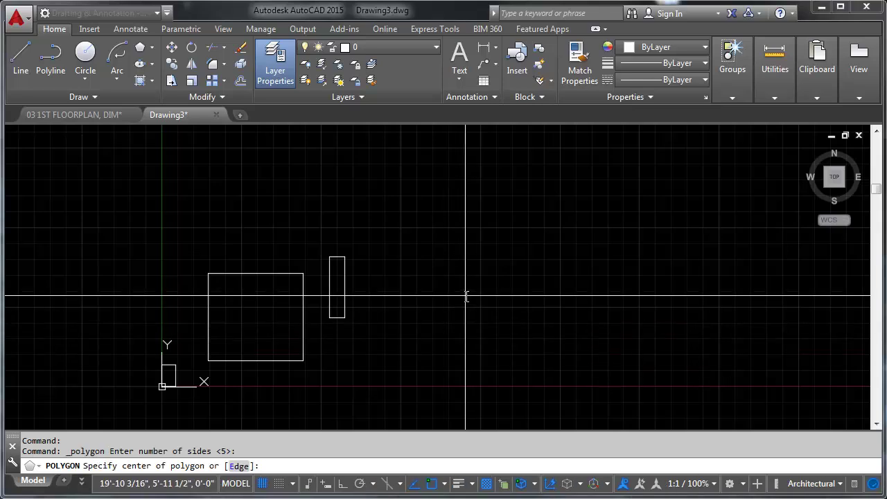
left_click(505, 252)
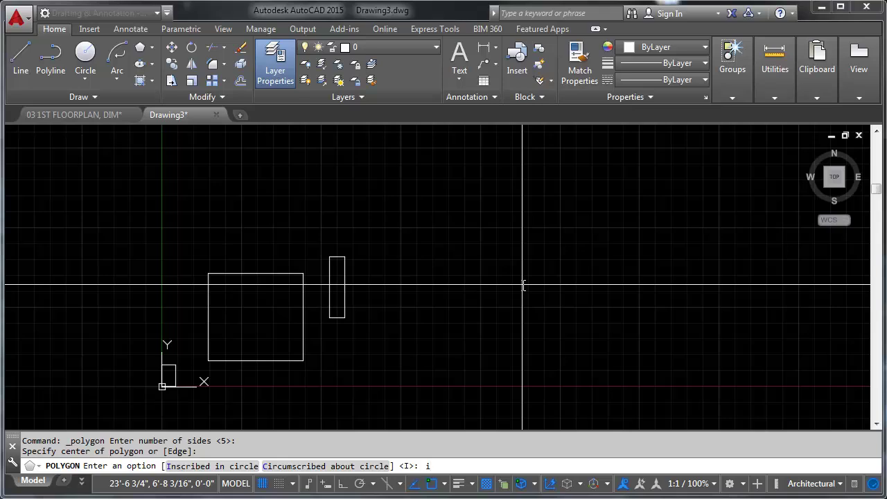
key("Return")
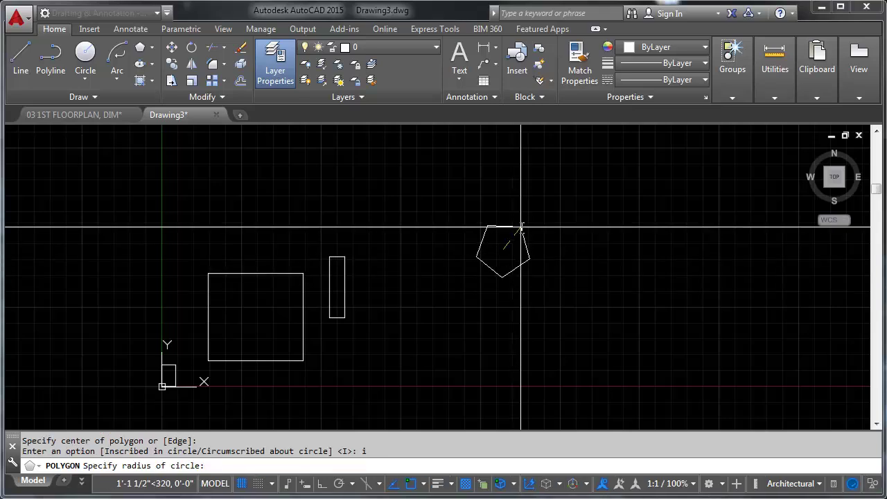
key("F8")
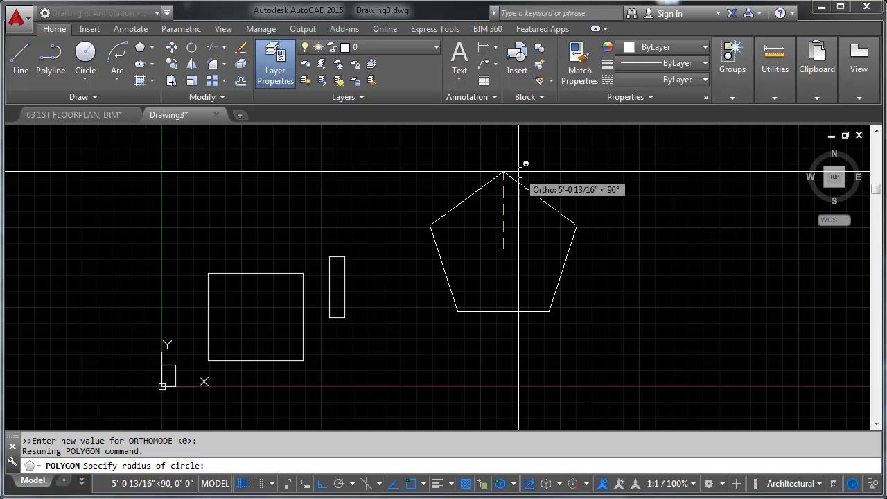
left_click(519, 172)
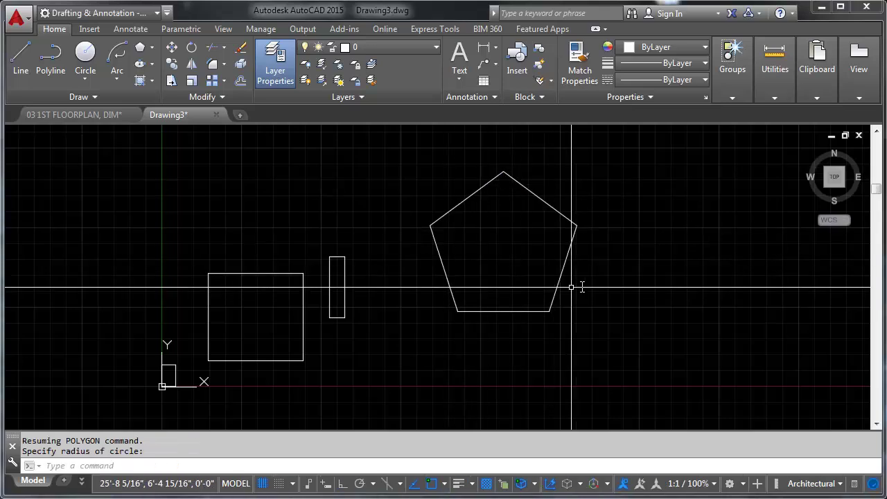
Draw a second five-sided polygon to the right of the first, circumscribed about a circle, with a flat side facing straight up using Ortho.
key("Return")
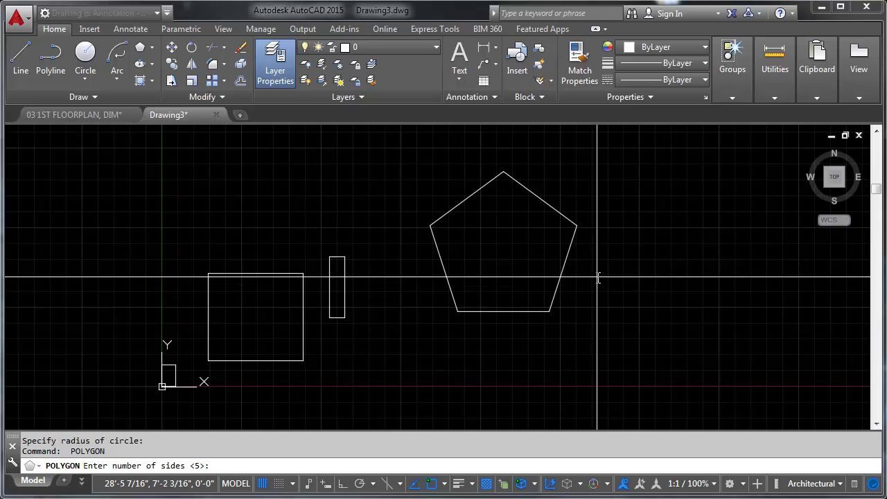
key("Return")
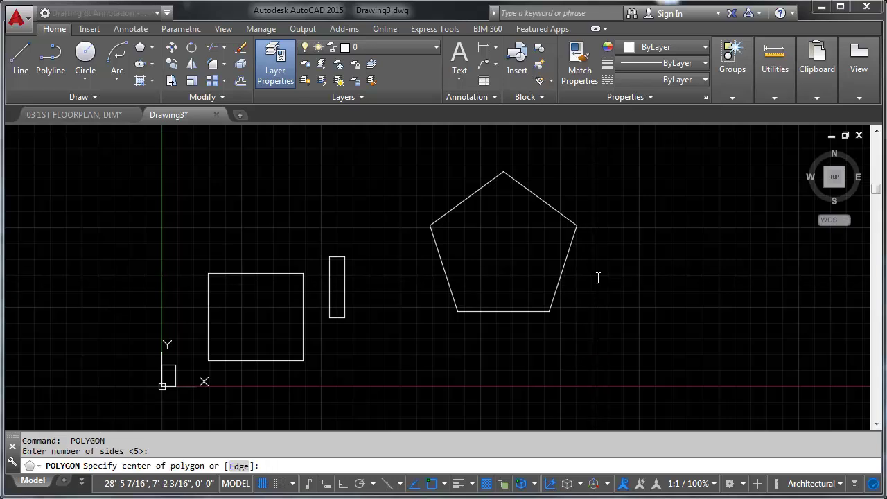
left_click(674, 289)
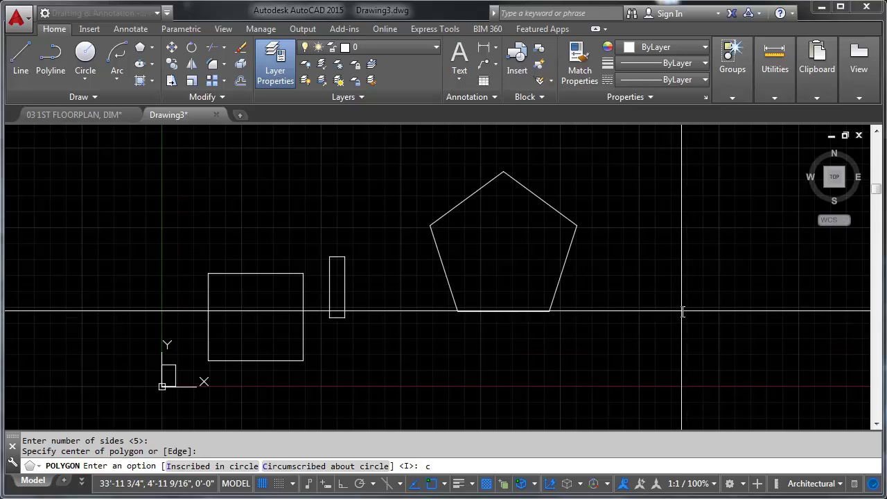
key("Return")
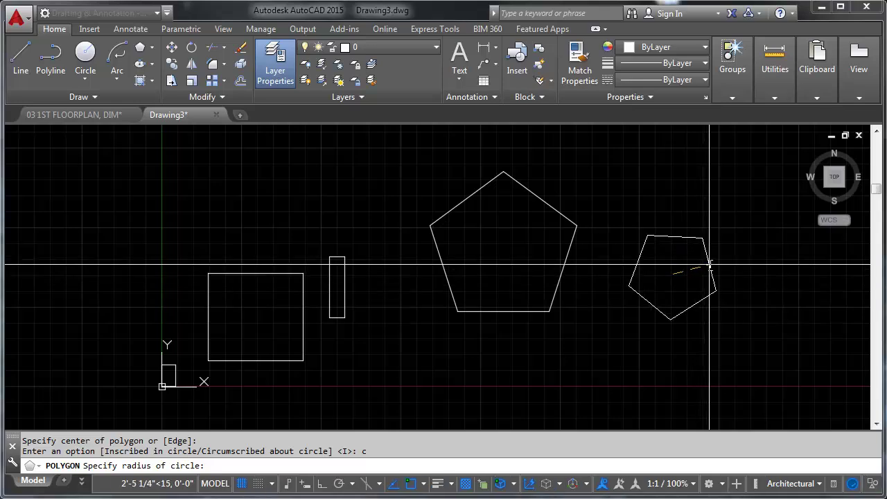
key("F8")
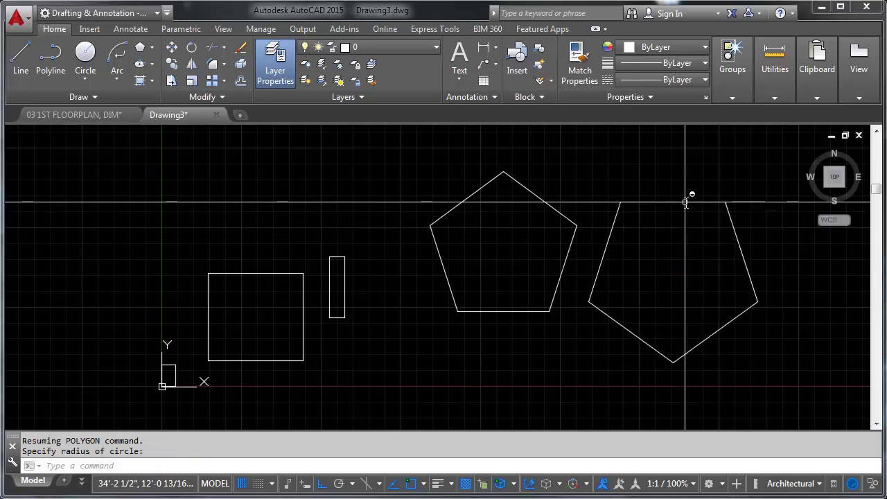
left_click(705, 299)
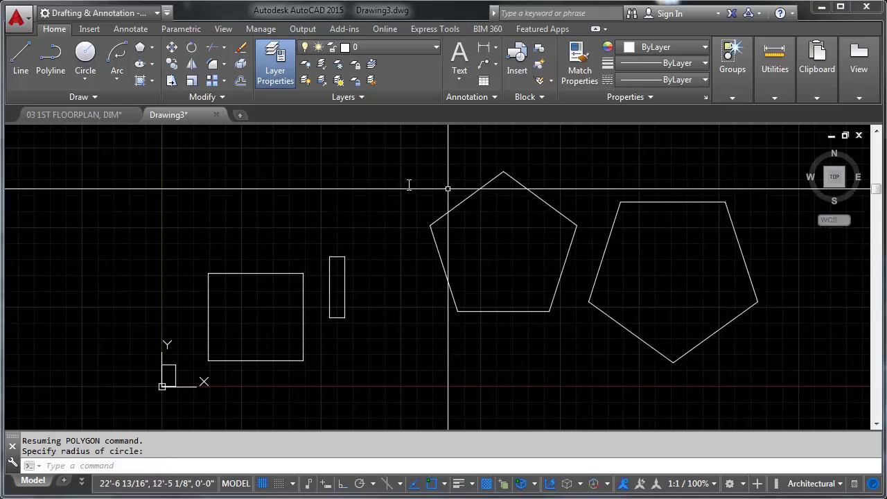
left_click(85, 53)
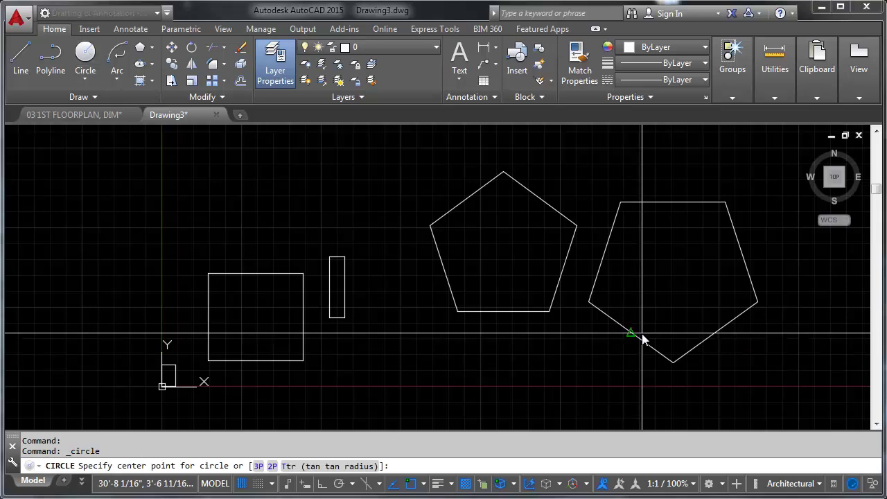
type("cen")
key("space")
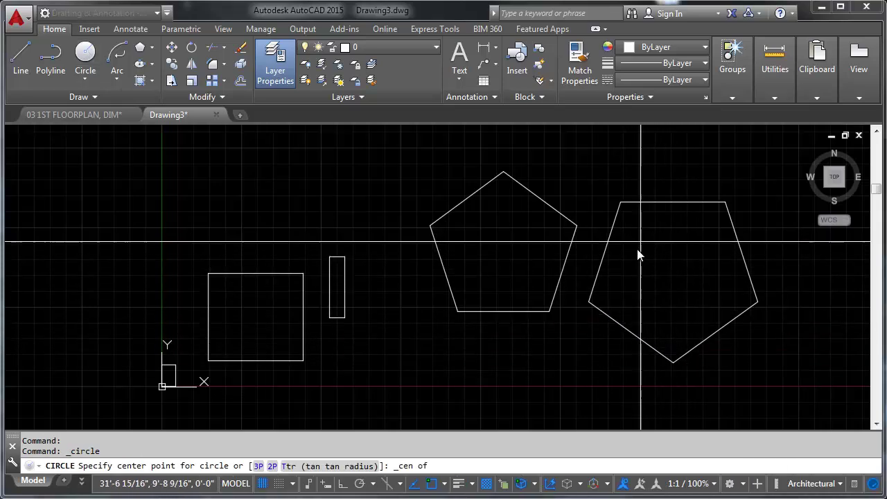
key("Escape")
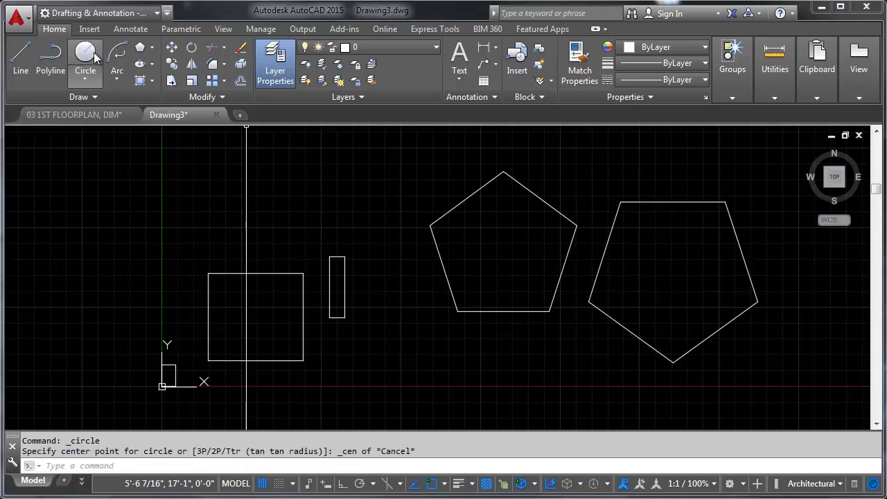
Draw a line from the bottom vertex of the circumscribed pentagon to the midpoint of its top side.
left_click(21, 57)
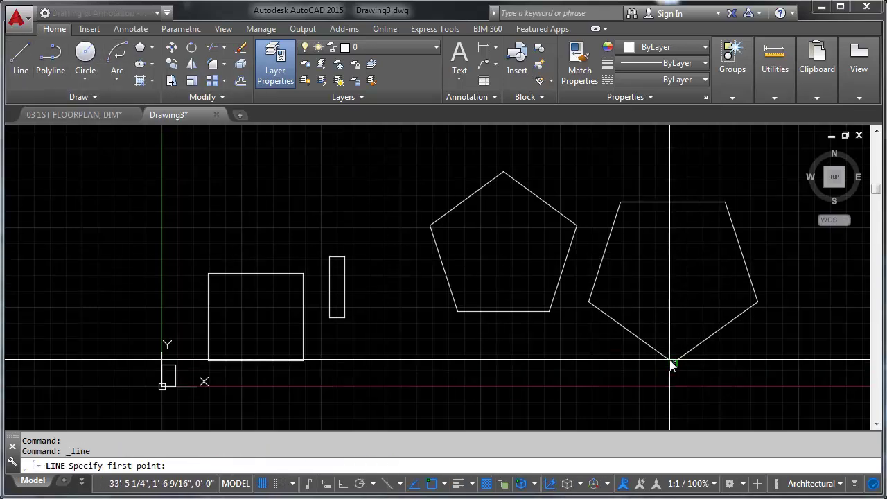
left_click(673, 363)
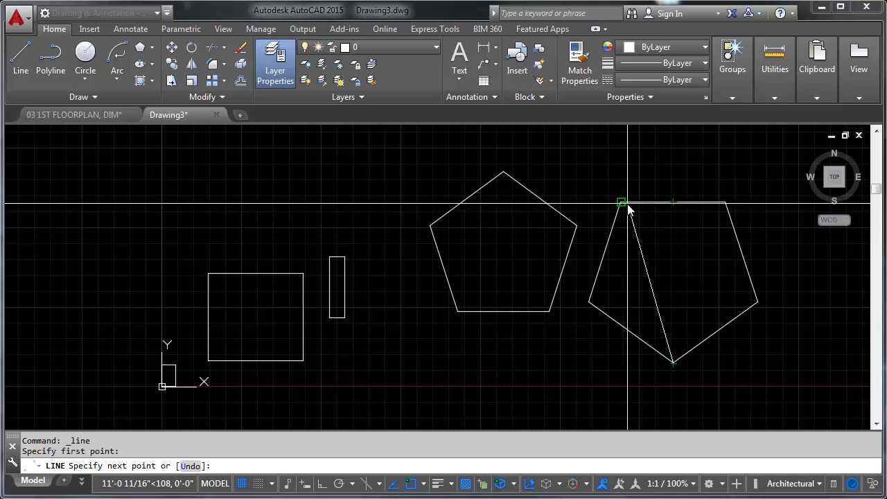
left_click(675, 203)
key("Return")
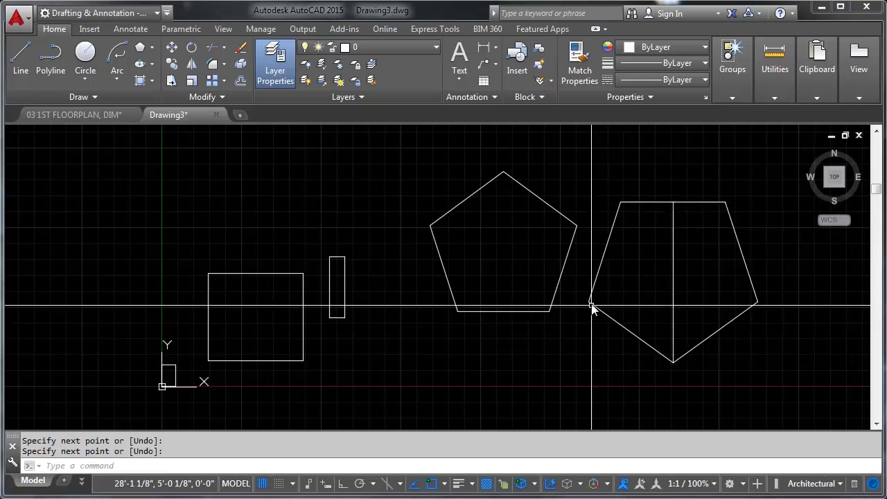
Draw a line from the left vertex of the circumscribed pentagon to the midpoint of its upper-right side.
key("Return")
left_click(588, 301)
left_click(741, 253)
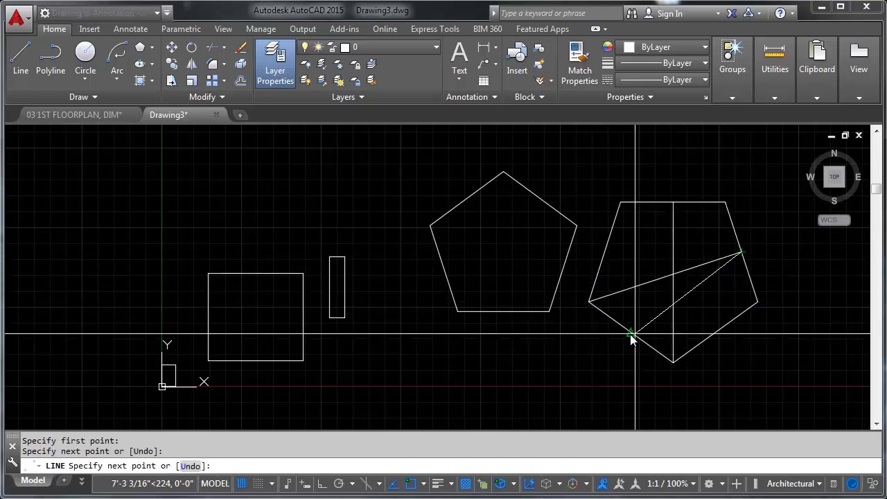
key("Return")
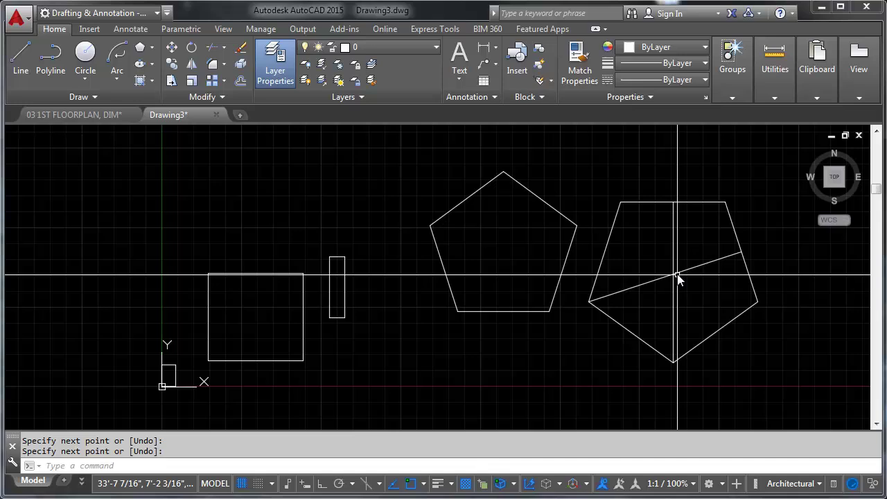
Draw a circle centred where the circumscribed pentagon's two lines cross, with its radius reaching the midpoint of the top side.
left_click(85, 59)
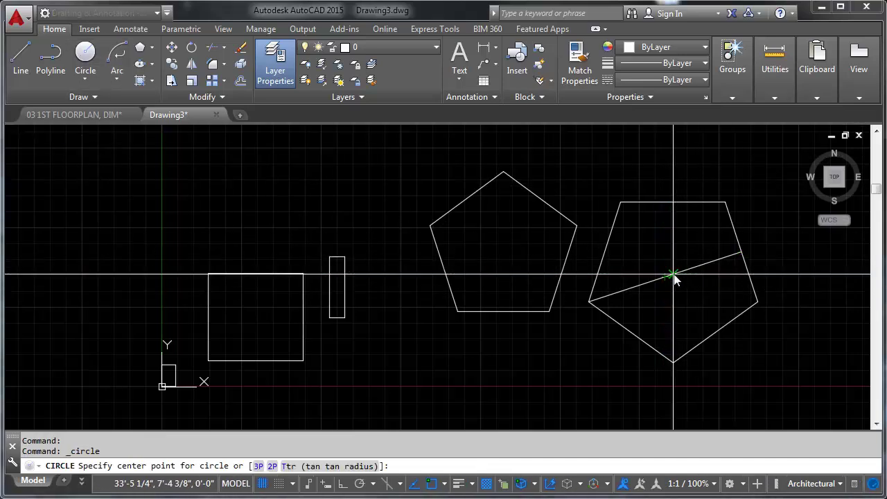
left_click(673, 275)
left_click(674, 203)
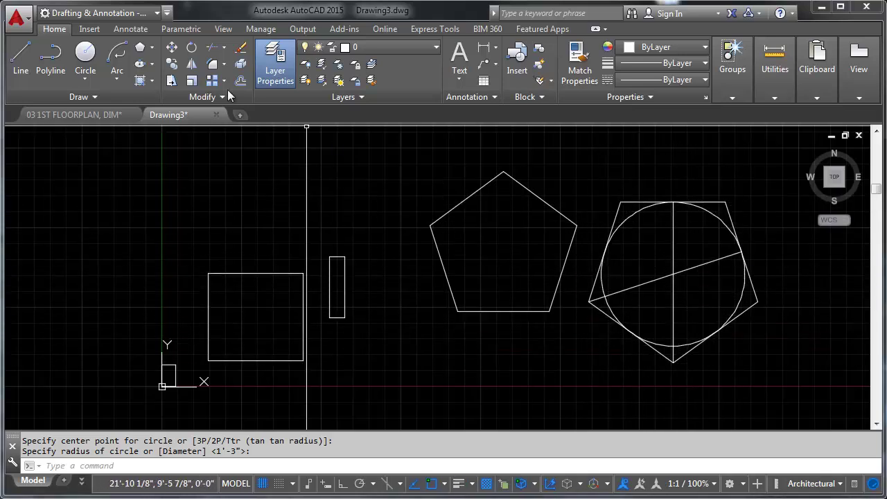
Draw two crossing lines in the inscribed pentagon, from its left and lower-right vertices to the midpoints of their opposite sides.
left_click(20, 54)
left_click(430, 226)
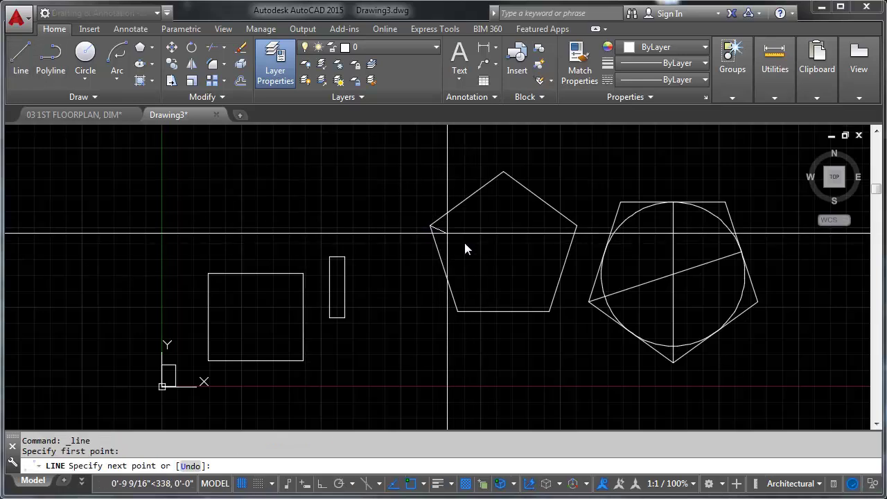
left_click(558, 265)
key("Return")
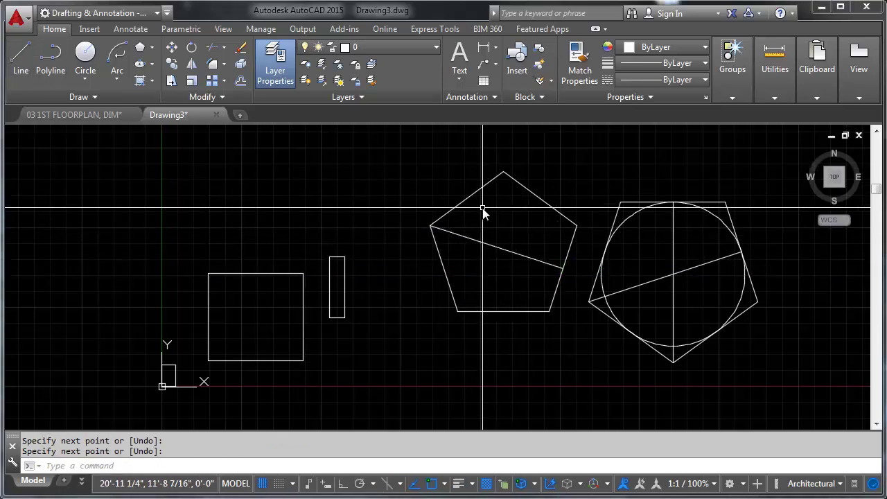
key("Return")
left_click(467, 201)
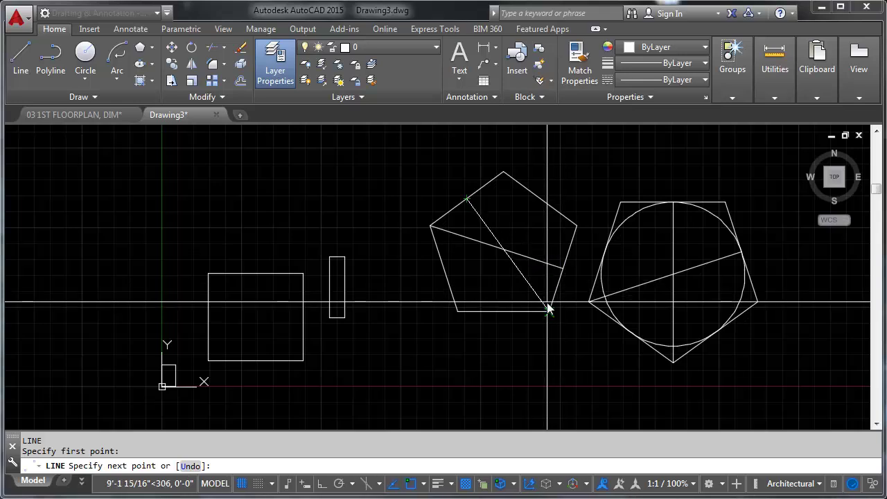
left_click(547, 310)
key("Return")
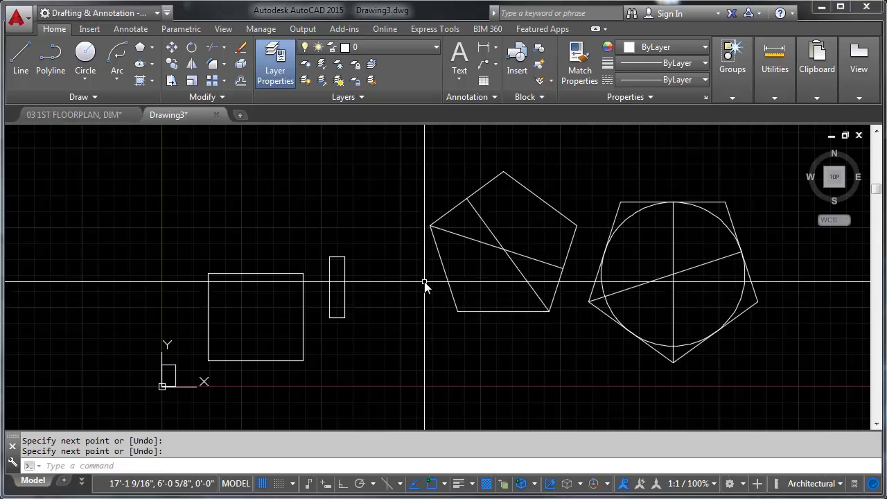
Draw a circle centred where the inscribed pentagon's two lines cross, with its radius reaching the pentagon's top vertex.
left_click(94, 56)
left_click(504, 248)
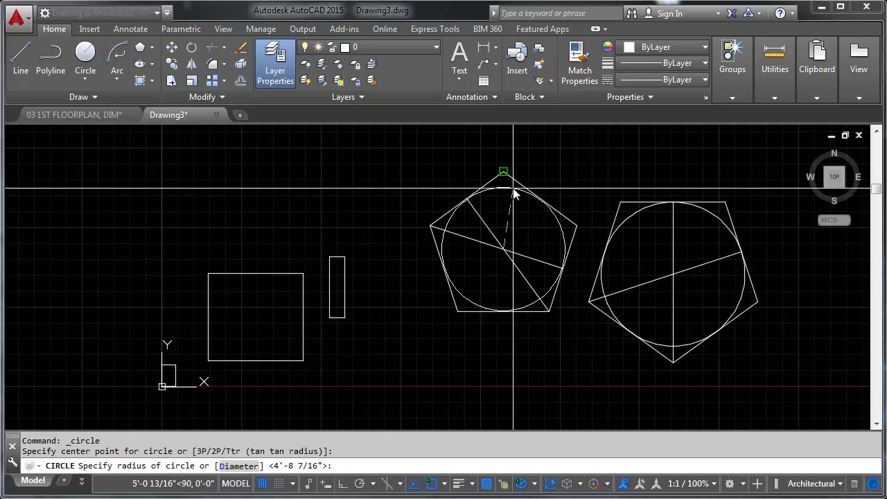
left_click(510, 178)
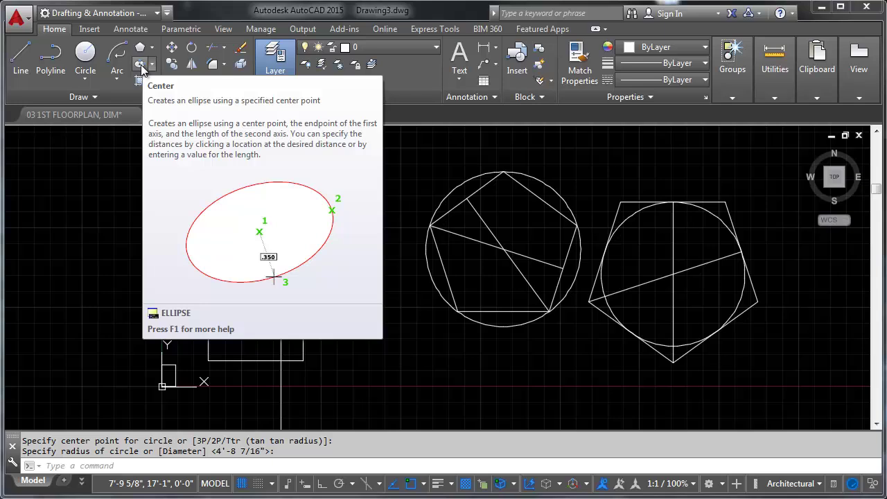
Draw a center ellipse above the square using Ortho, with a horizontal half-axis of about 3' and a longer vertical half-axis.
left_click(141, 65)
scroll(453, 260, "down", 2)
middle_click_drag(453, 260, 529, 307)
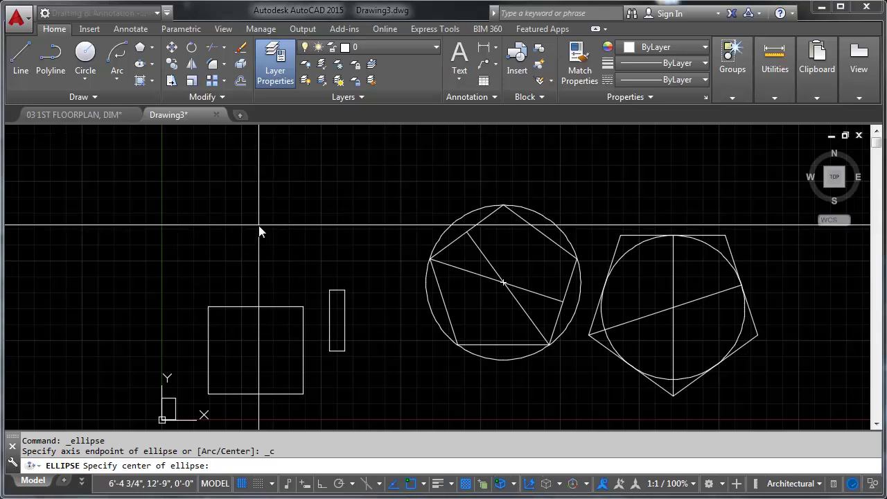
left_click(275, 219)
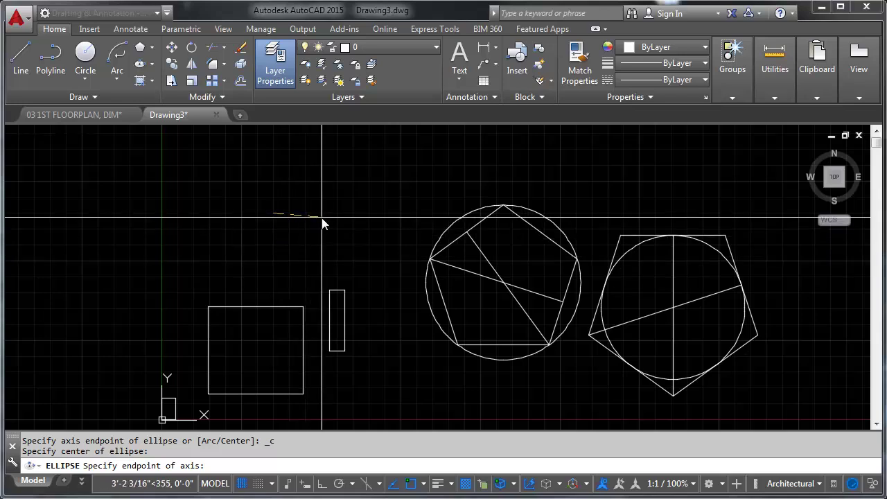
key("F8")
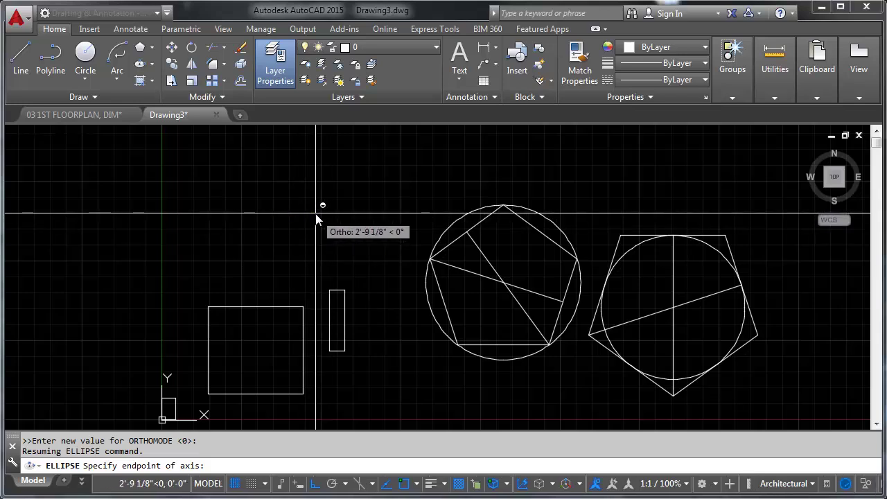
left_click(318, 213)
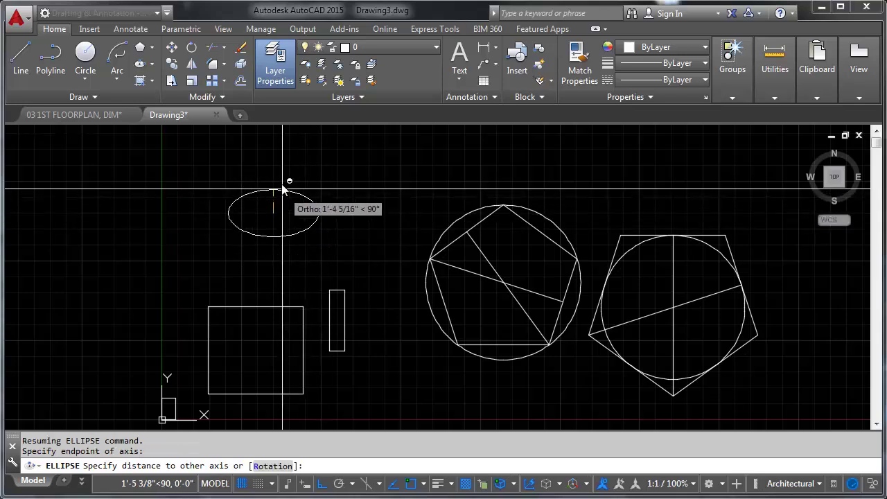
left_click(279, 143)
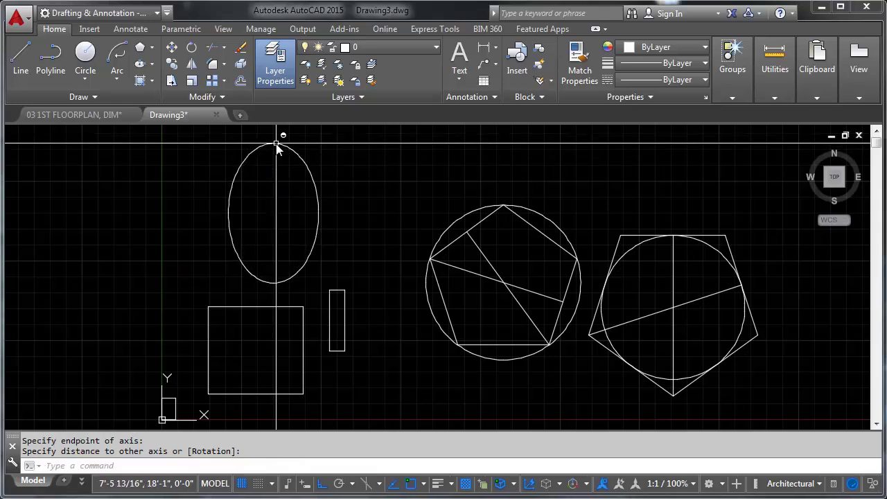
left_click(145, 62)
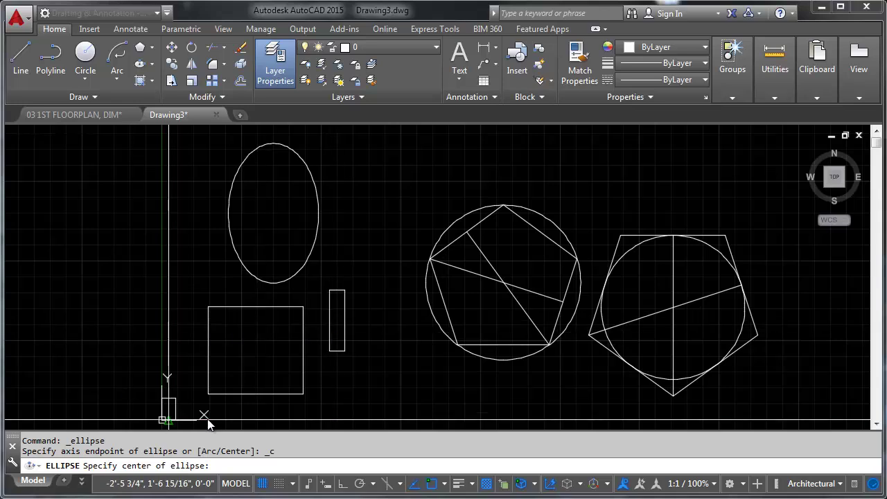
middle_click_drag(234, 295, 233, 341)
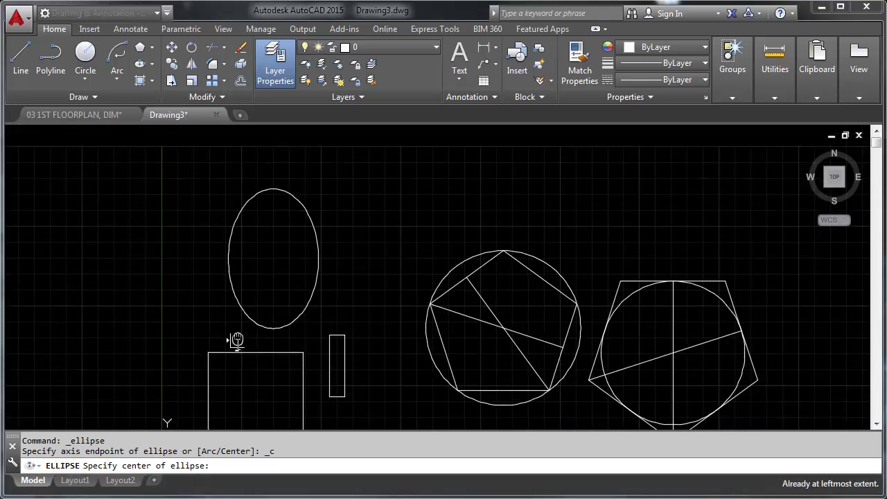
left_click(382, 215)
key("F8")
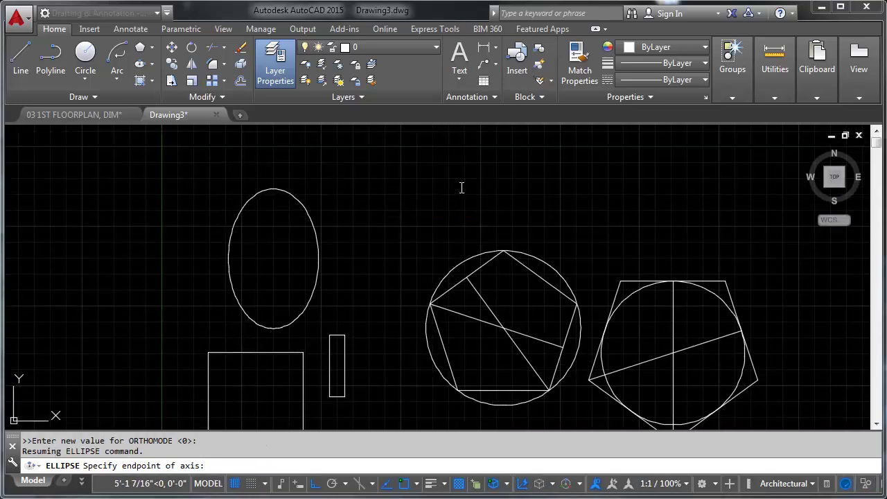
left_click(461, 187)
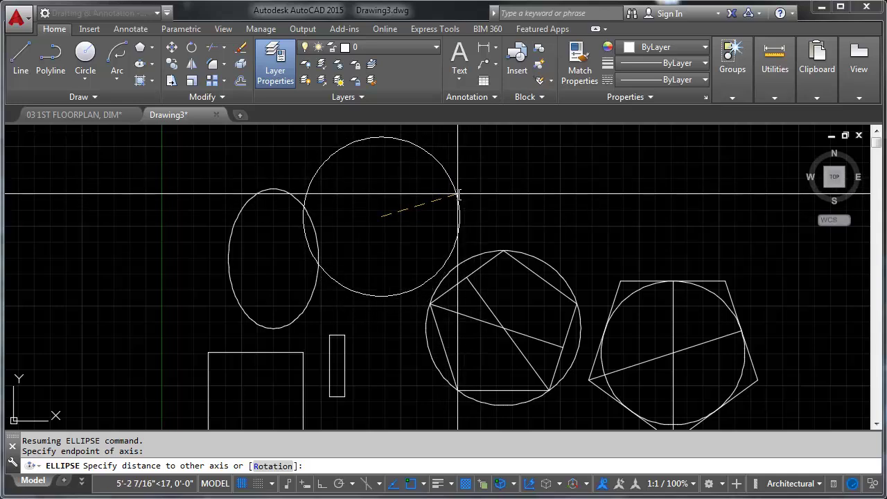
key("F8")
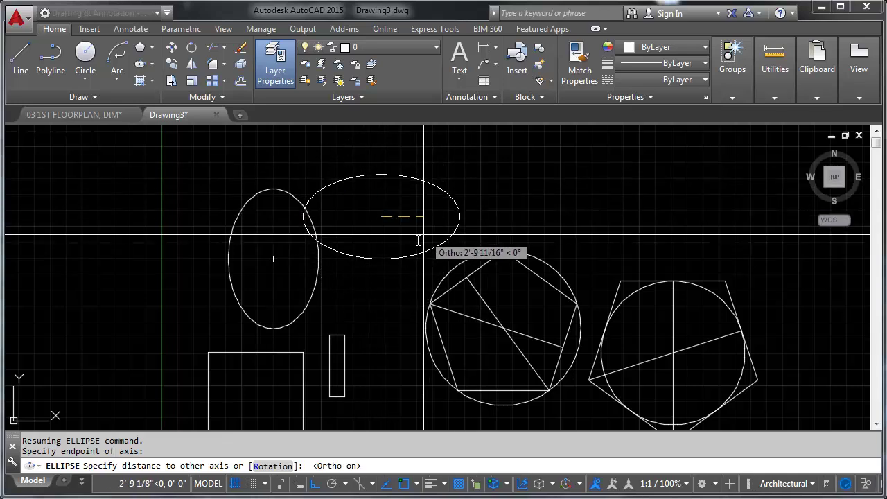
key("Escape")
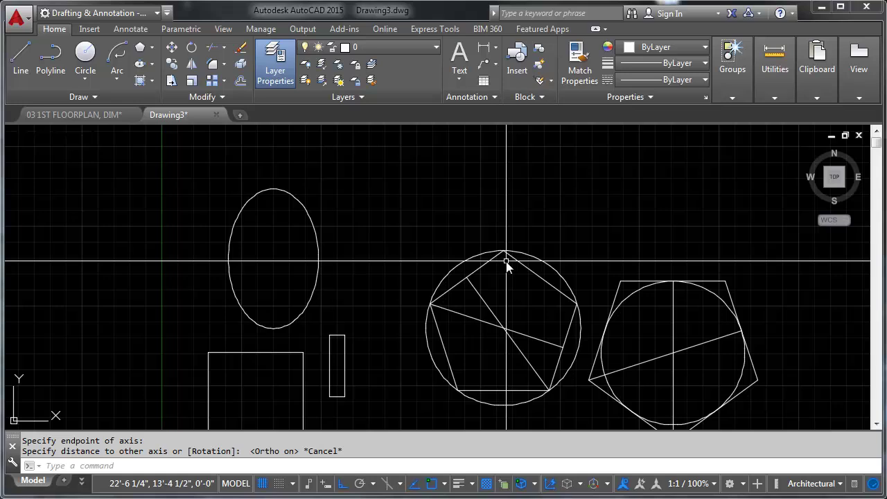
Orbit the drawing into an angled 3D view and return it to the Top view.
middle_click_drag(358, 342, 434, 214)
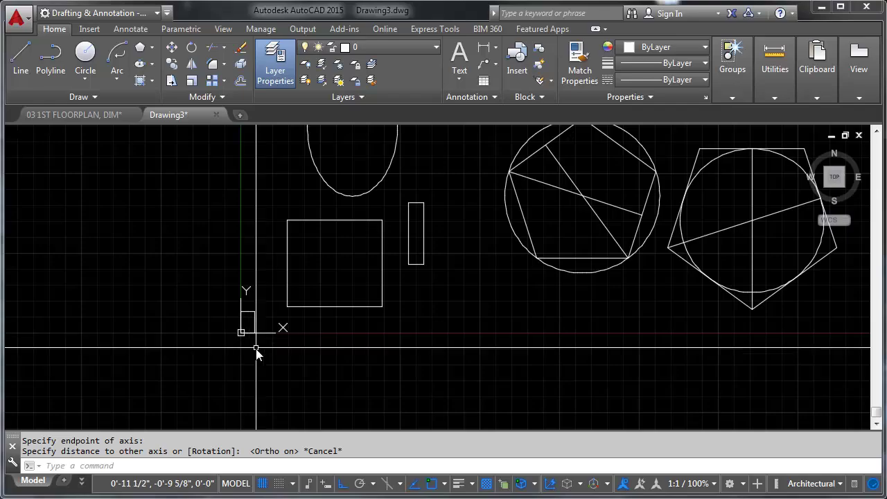
mouse_move(256, 353)
middle_mouse_down("shift")
mouse_move(259, 362)
mouse_move(268, 323)
mouse_move(289, 302)
mouse_move(340, 317)
mouse_move(346, 291)
middle_mouse_up("shift")
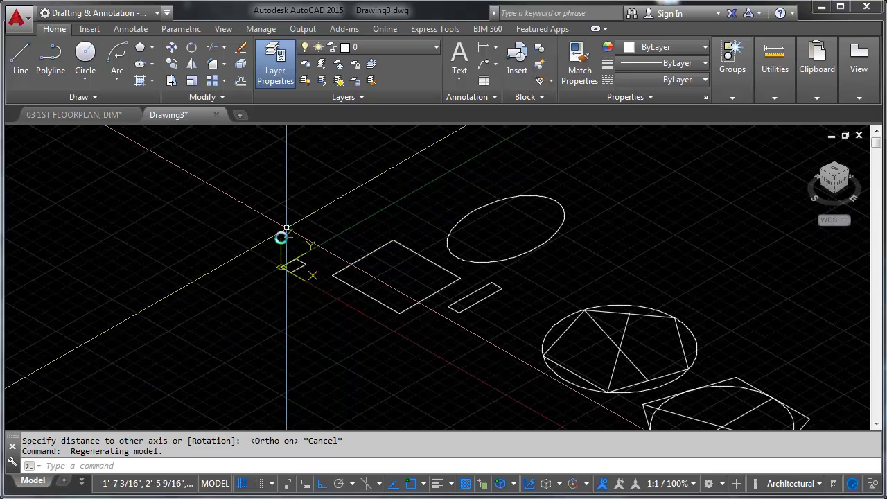
left_click(840, 173)
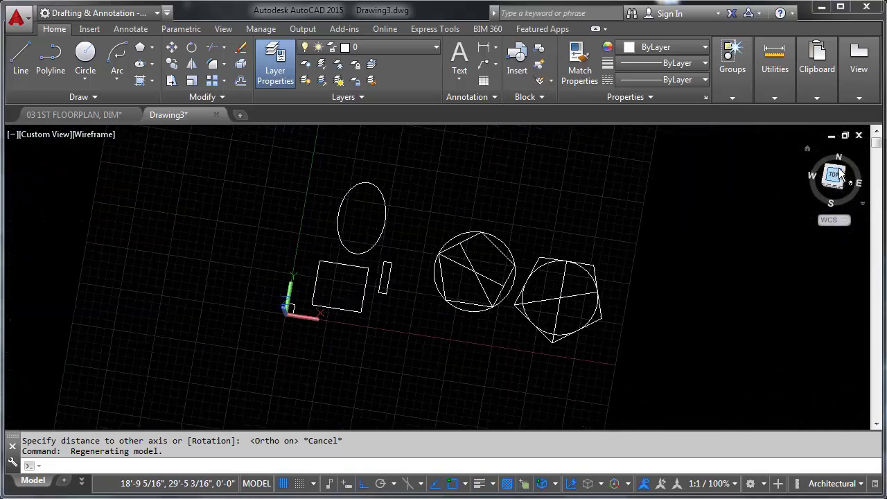